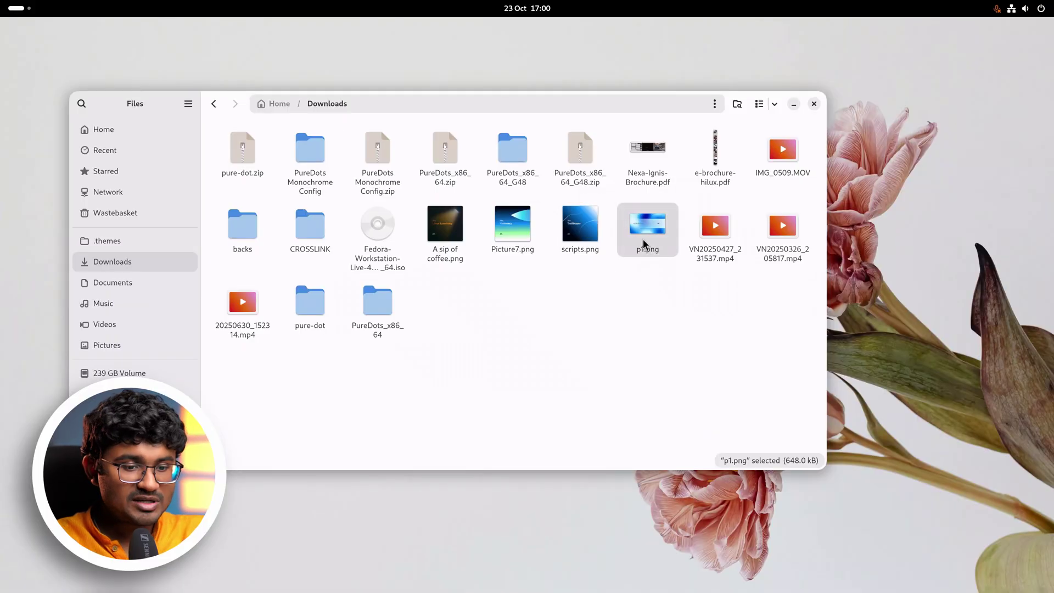
Open p1.png from Downloads in Image Viewer, move its window, and zoom in and out.
double_click(644, 244)
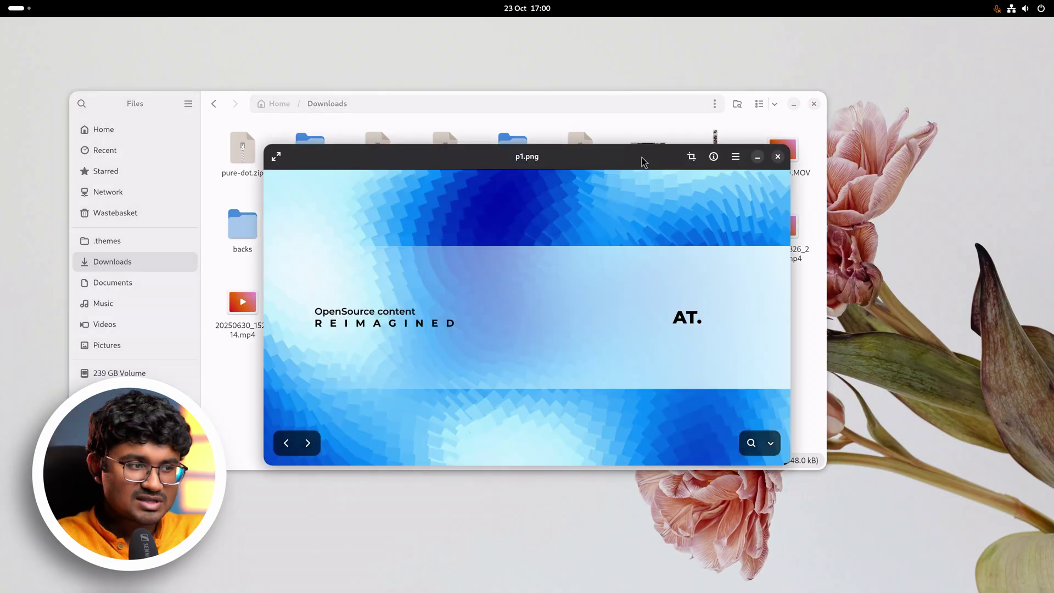
drag(644, 162, 527, 139)
scroll(548, 299, up, 5)
scroll(542, 303, down, 5)
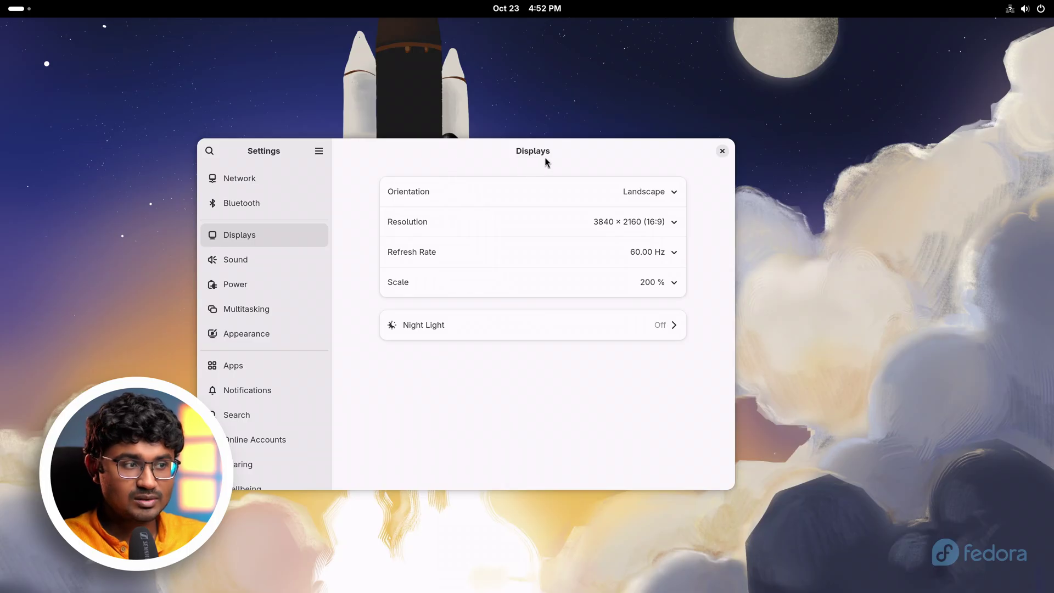
Close the Settings window and launch Install to Hard Drive from the app grid.
drag(544, 157, 440, 144)
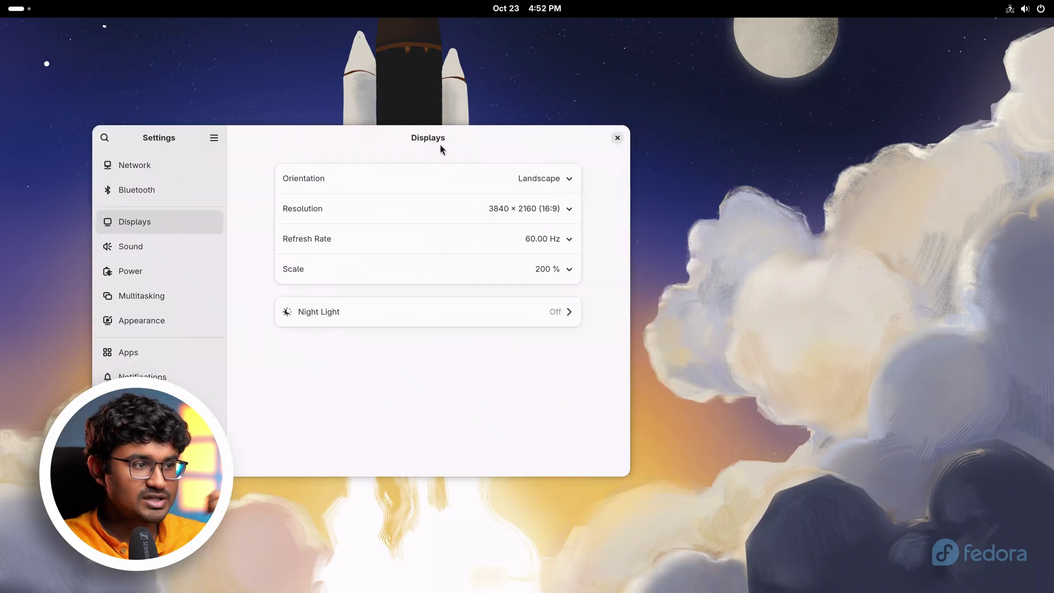
click(617, 140)
key(super)
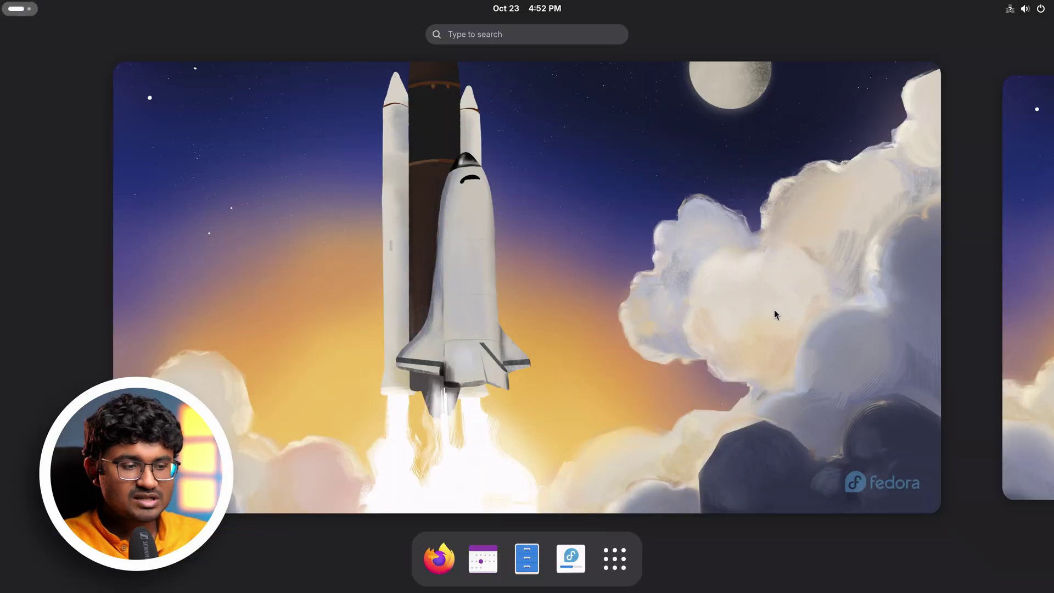
key(super)
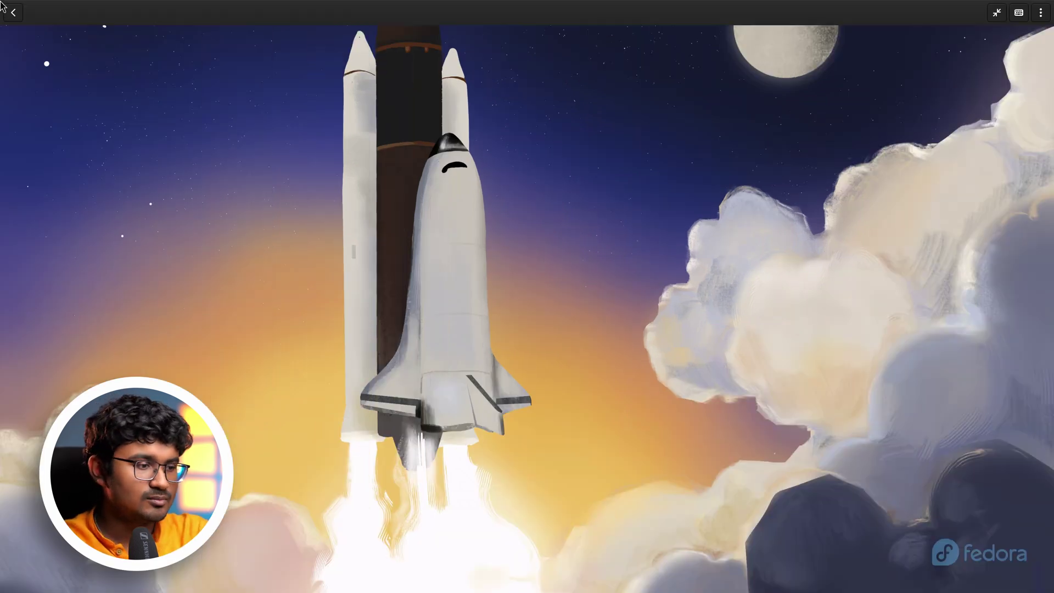
click(19, 11)
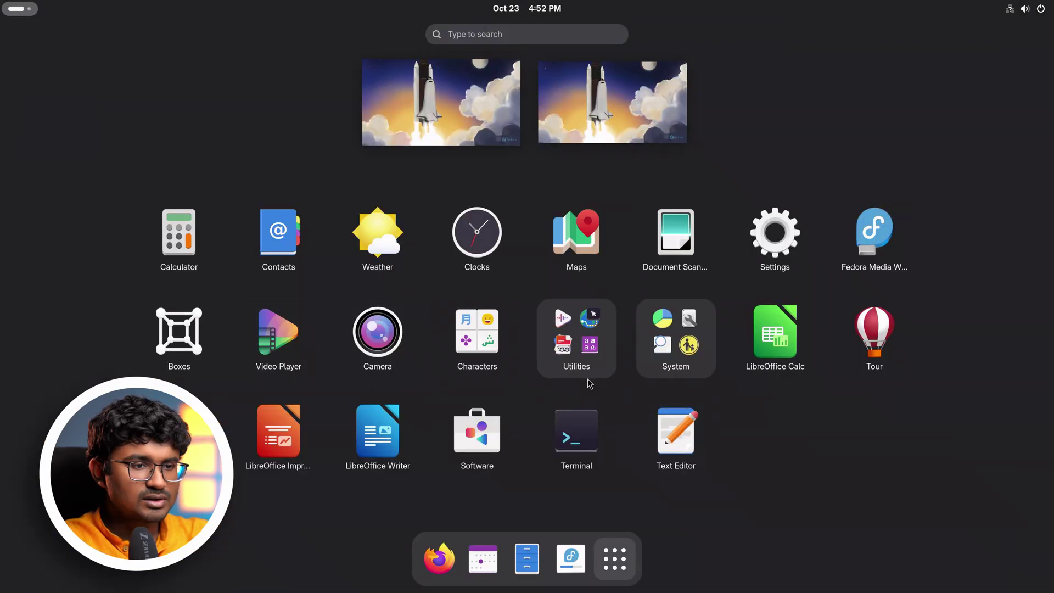
click(563, 552)
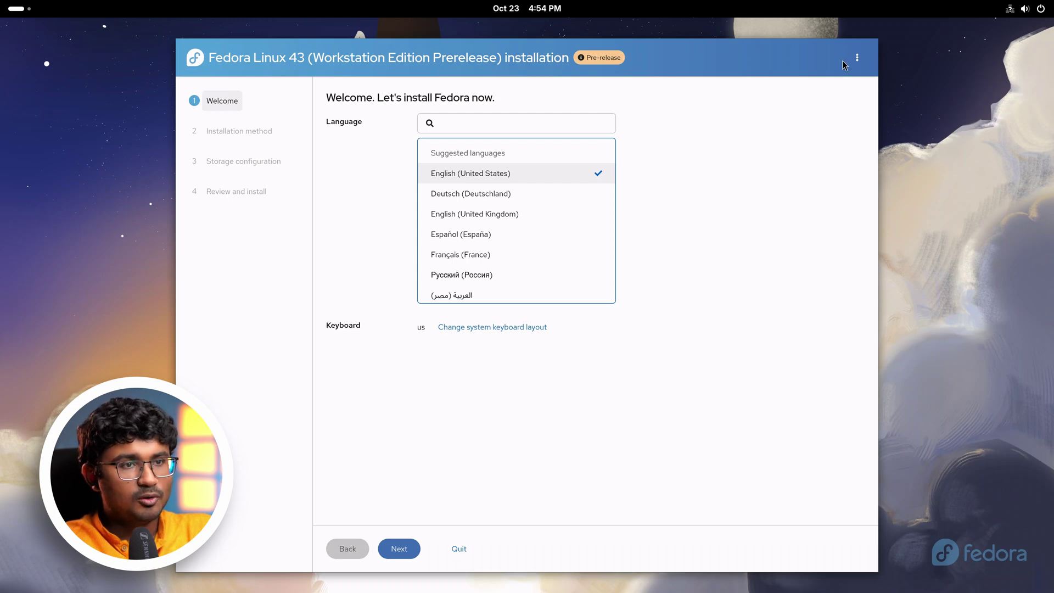
Return to the installer, view and close the Anaconda About dialog, then continue past Welcome.
click(16, 9)
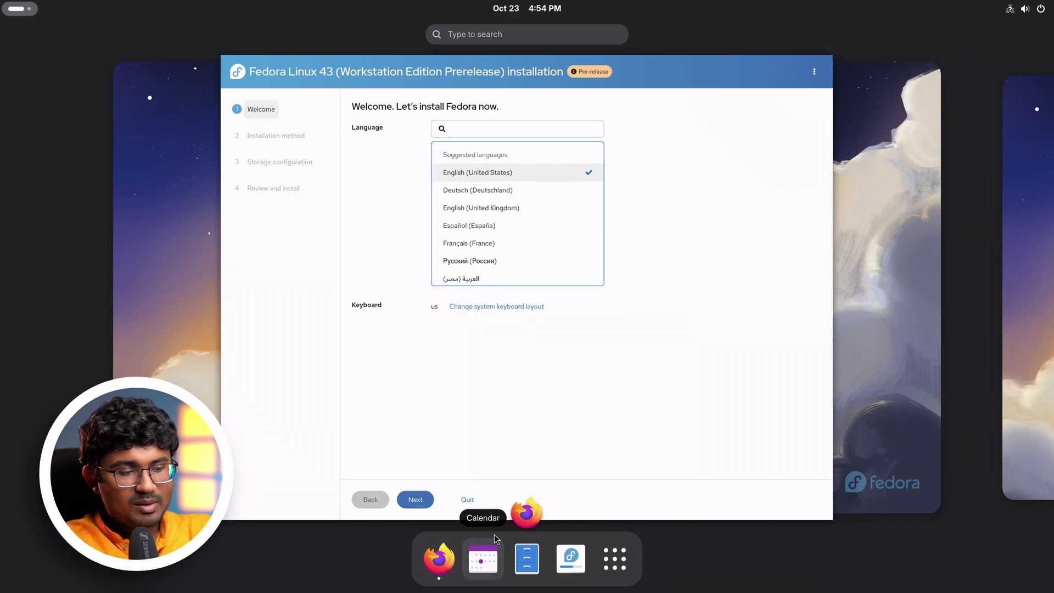
click(623, 395)
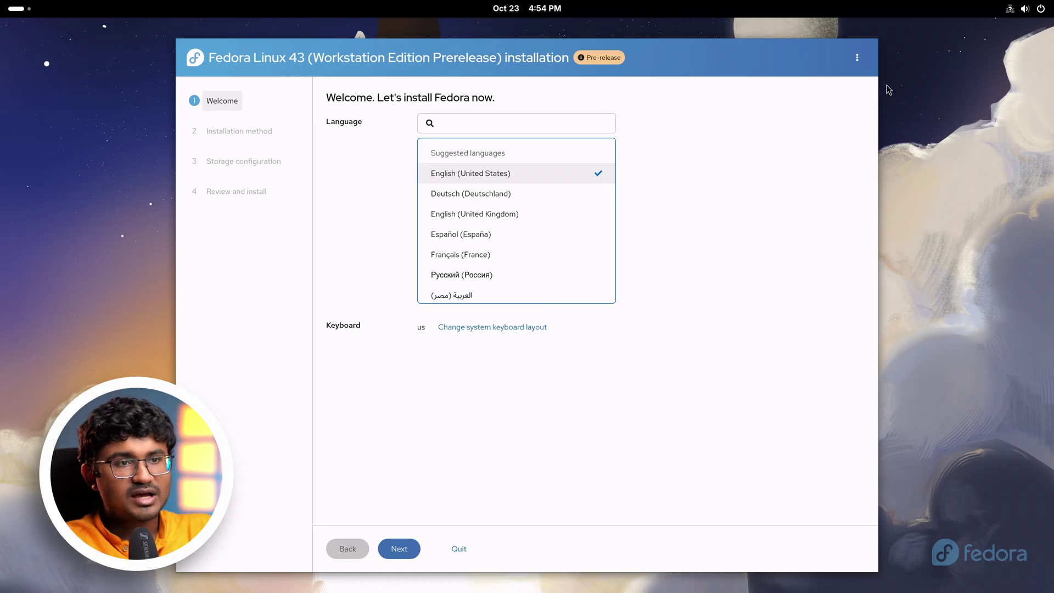
click(856, 57)
click(800, 101)
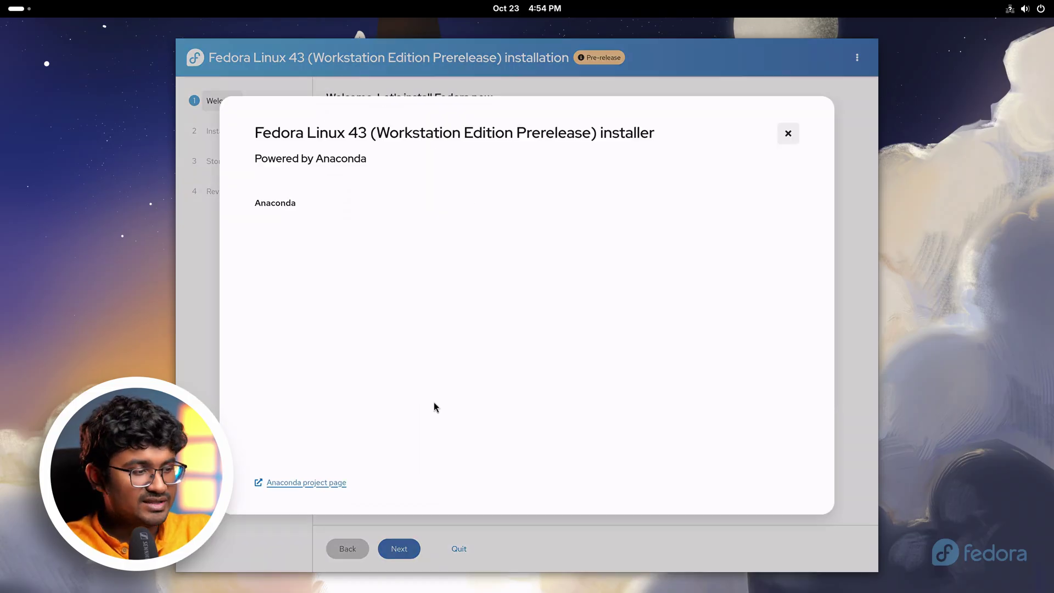
click(788, 133)
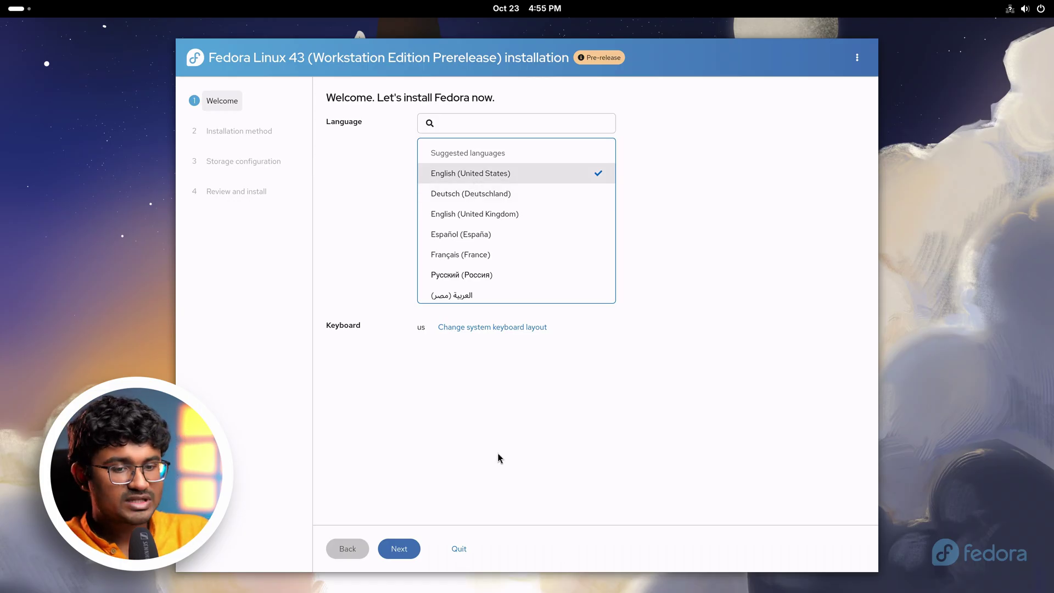
click(381, 549)
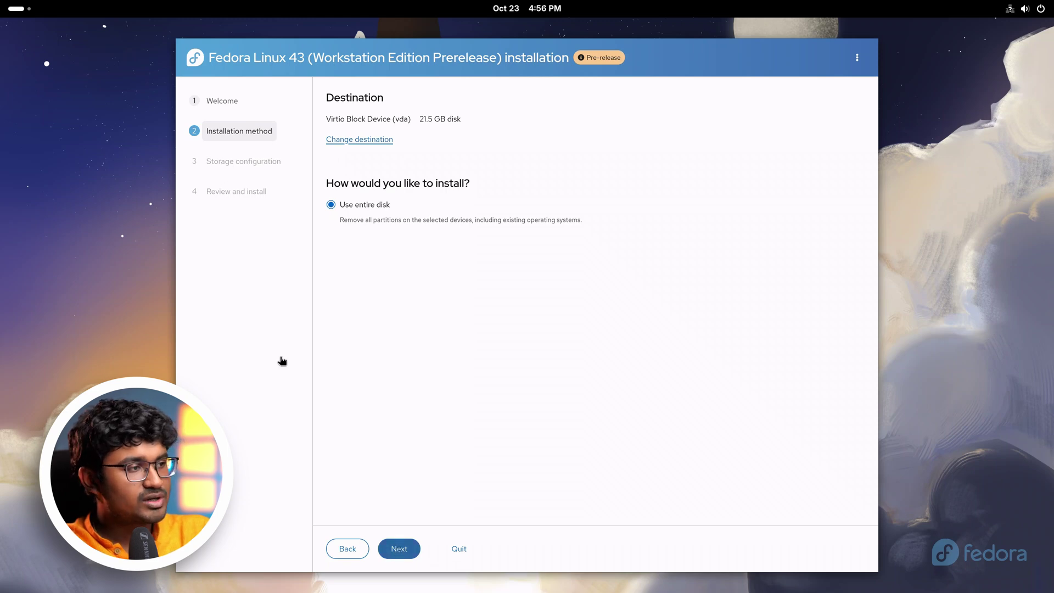
Accept Use entire disk on the 21.5 GB drive and skip encryption.
key(Return)
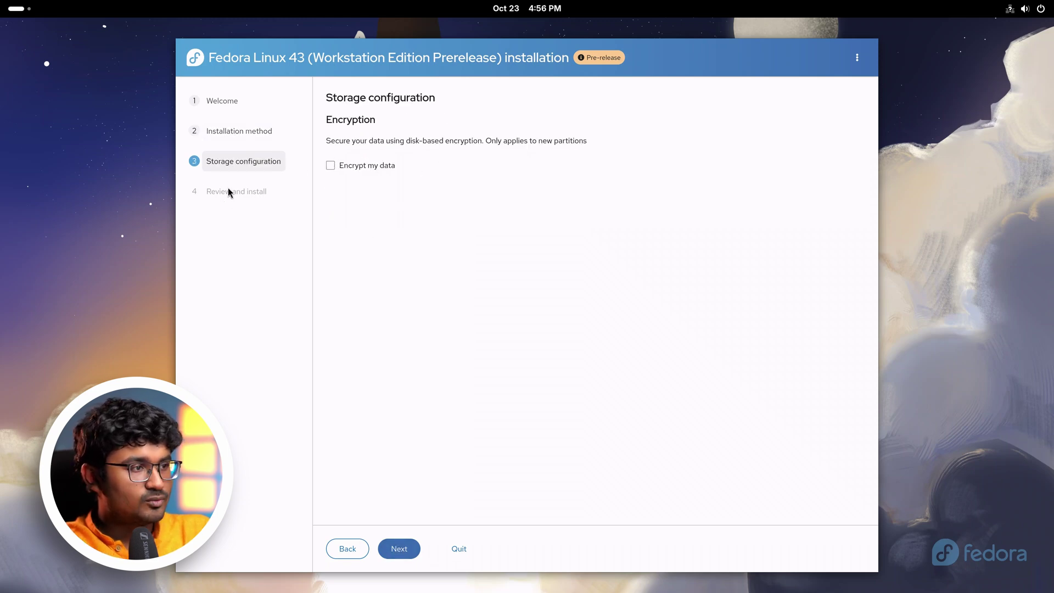
click(408, 554)
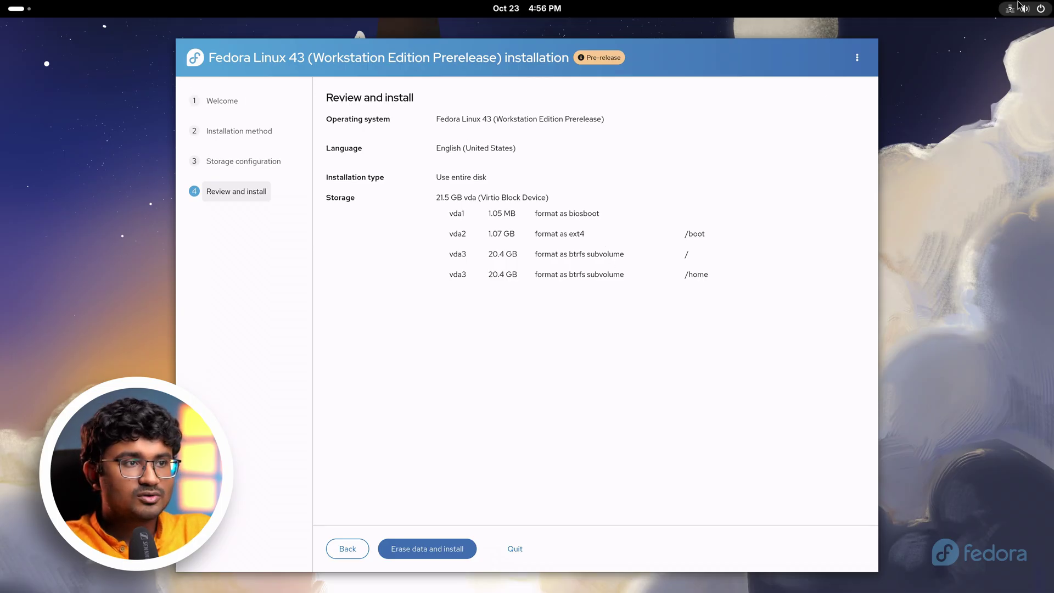
Choose Power Off… from the top-right system menu to shut down the virtual machine.
mouse_move(9, 7)
key(super)
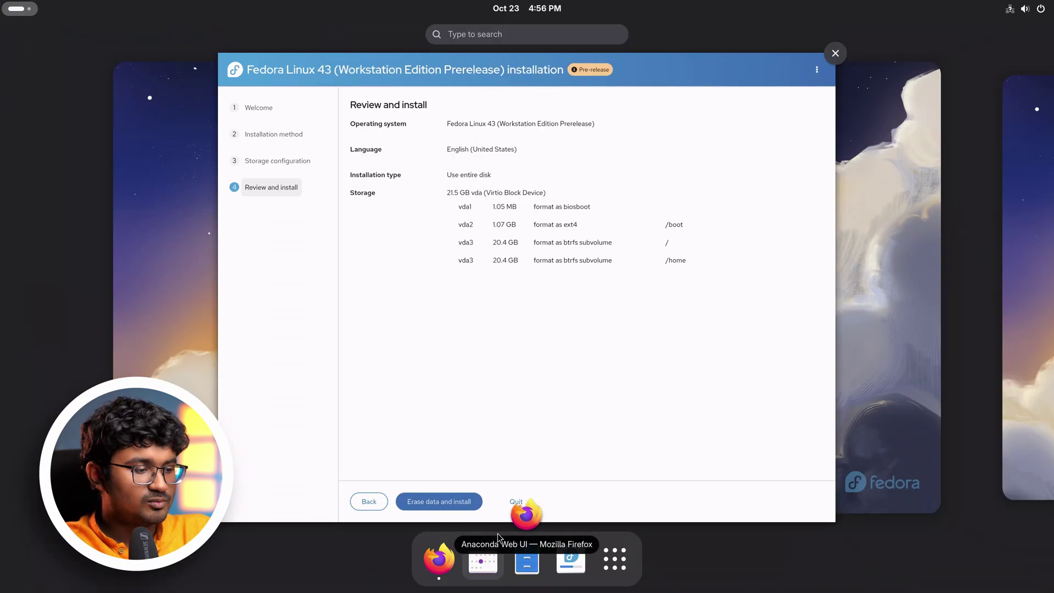
click(1024, 9)
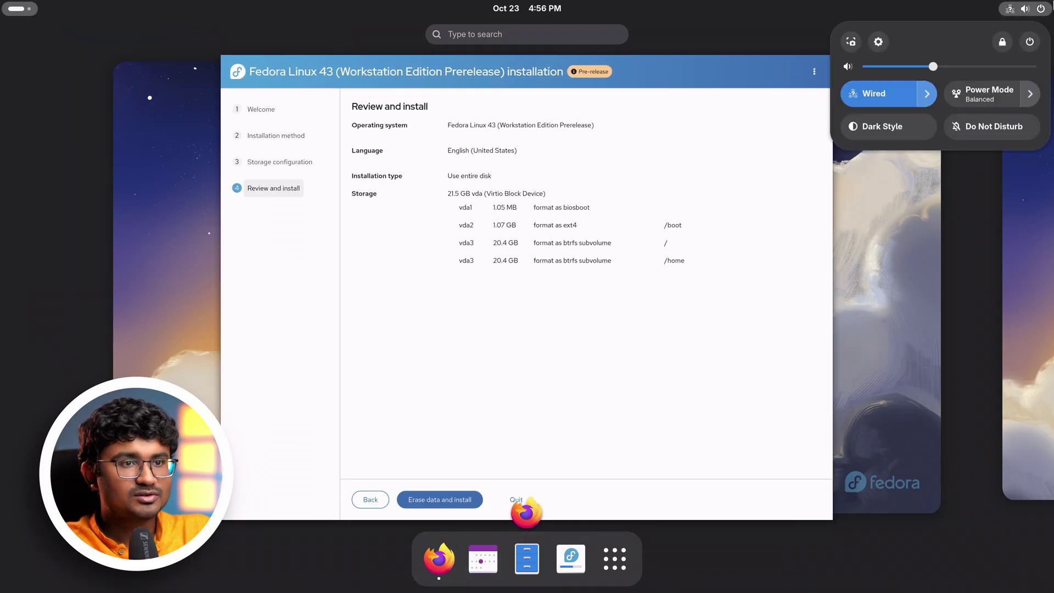
click(1034, 43)
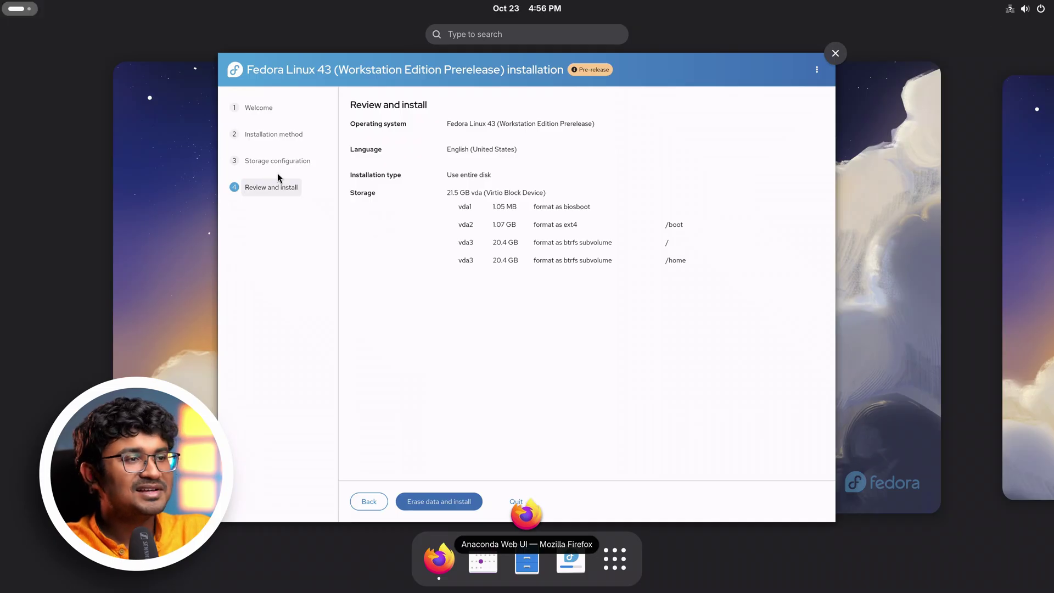
click(1028, 7)
click(1029, 41)
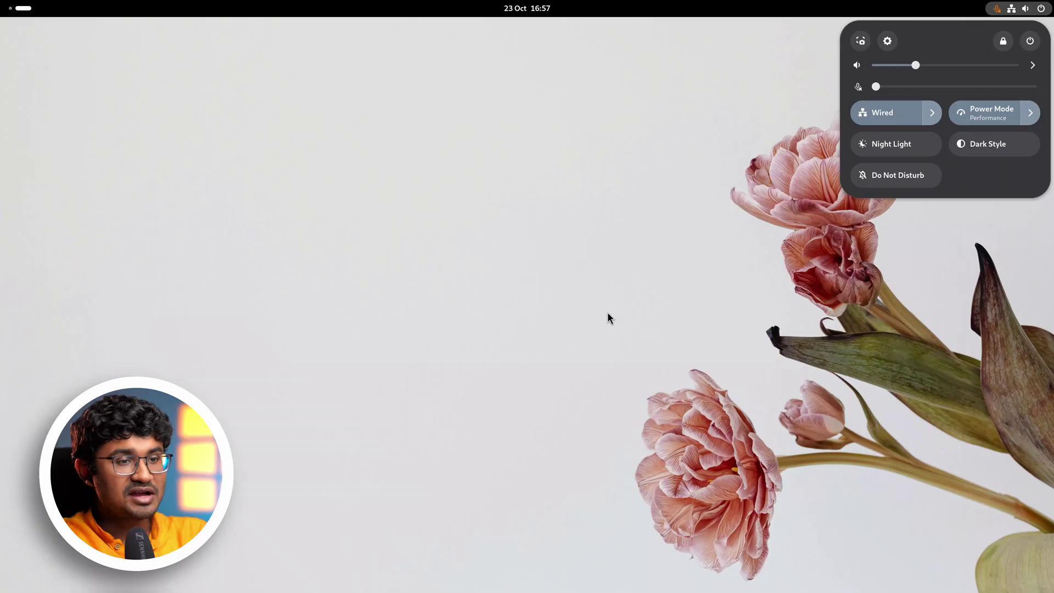
Open and dismiss the quick settings panel a few times.
click(769, 107)
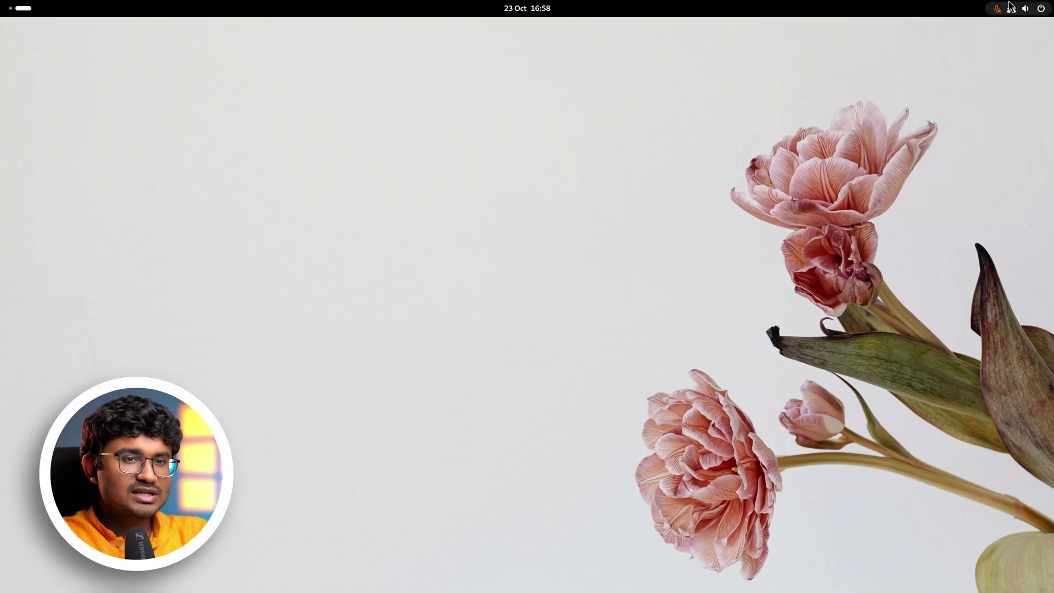
click(1038, 6)
click(929, 275)
click(988, 8)
click(535, 20)
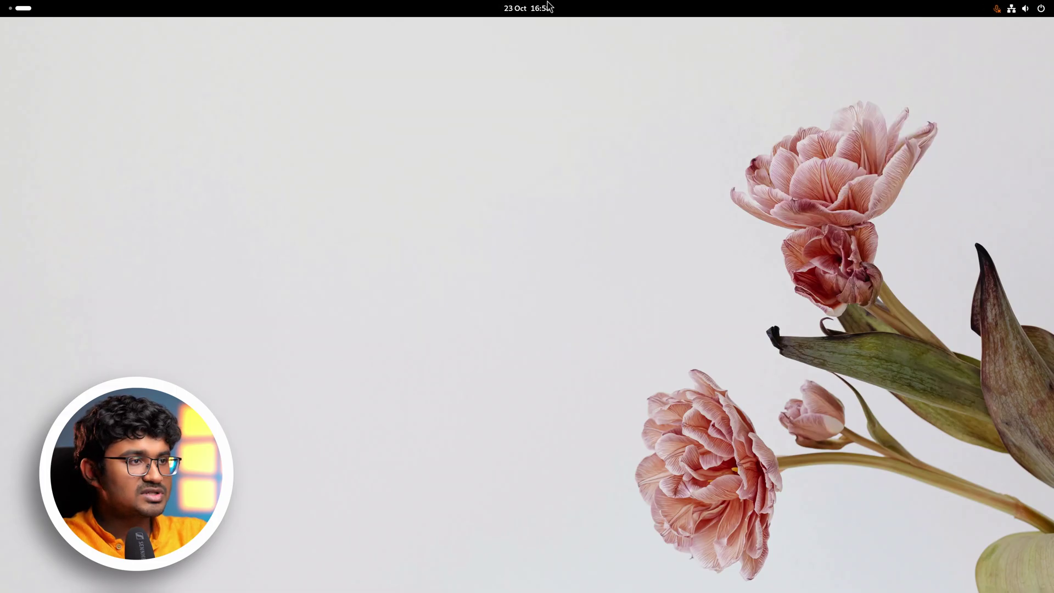
Glance at the calendar panel, then launch Settings from the quick settings gear.
click(527, 8)
click(819, 347)
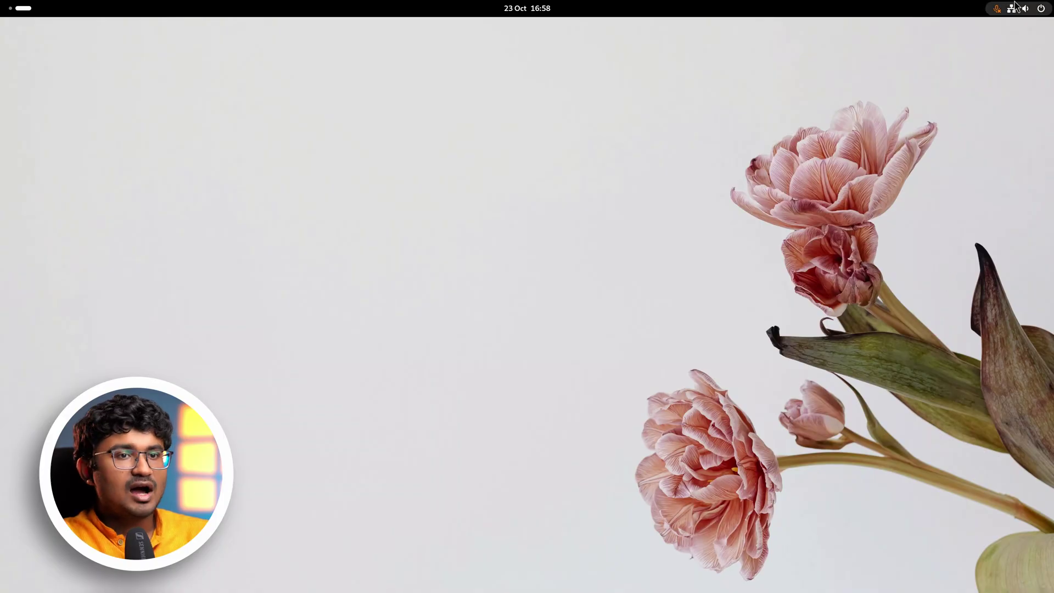
click(1014, 8)
click(887, 48)
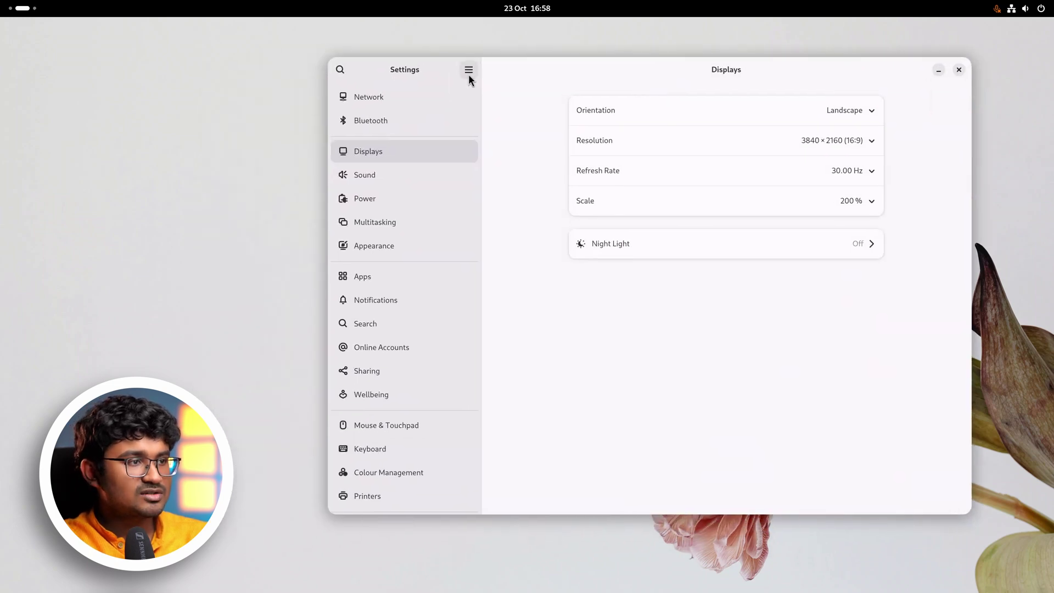
View the About Settings version information twice, then close Settings.
click(469, 73)
click(427, 133)
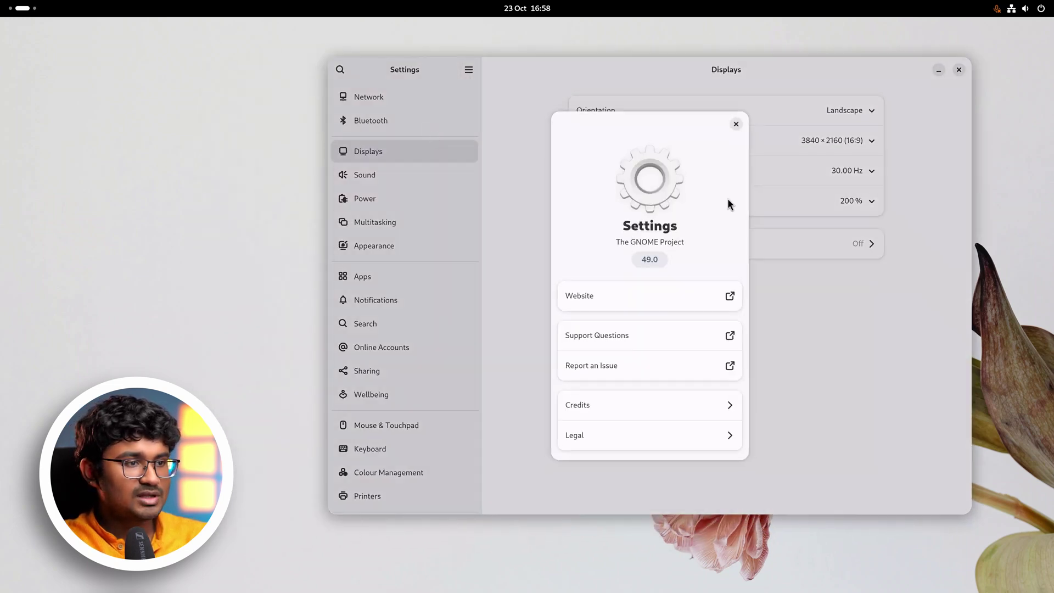
click(735, 126)
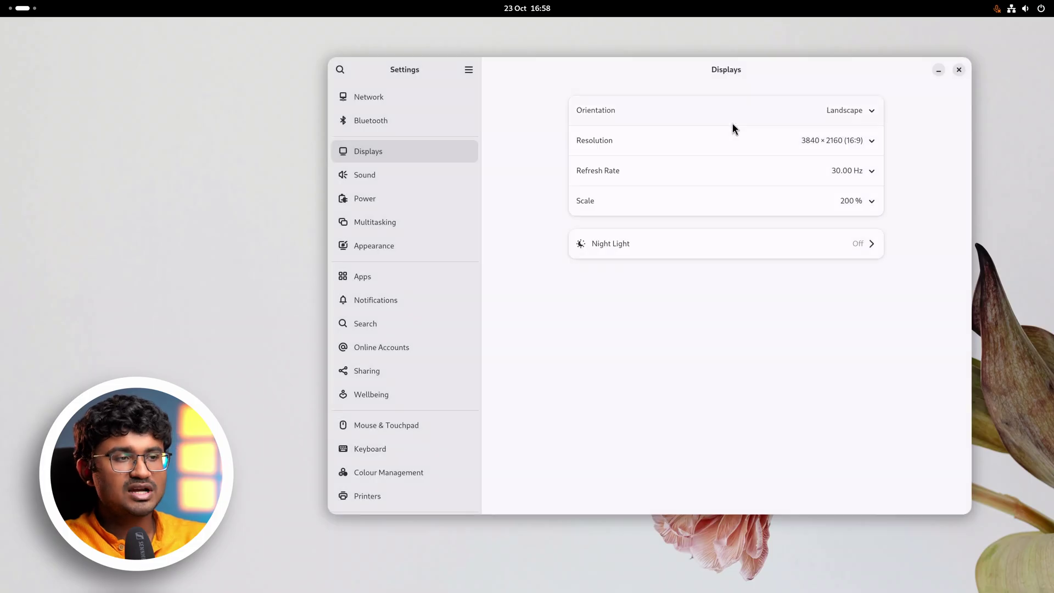
click(467, 73)
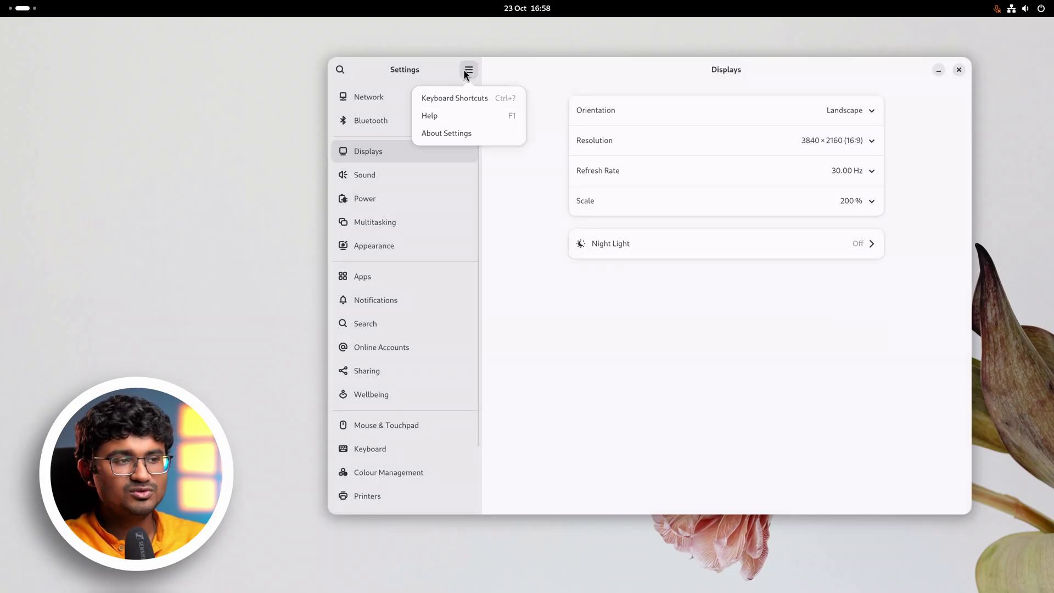
click(462, 135)
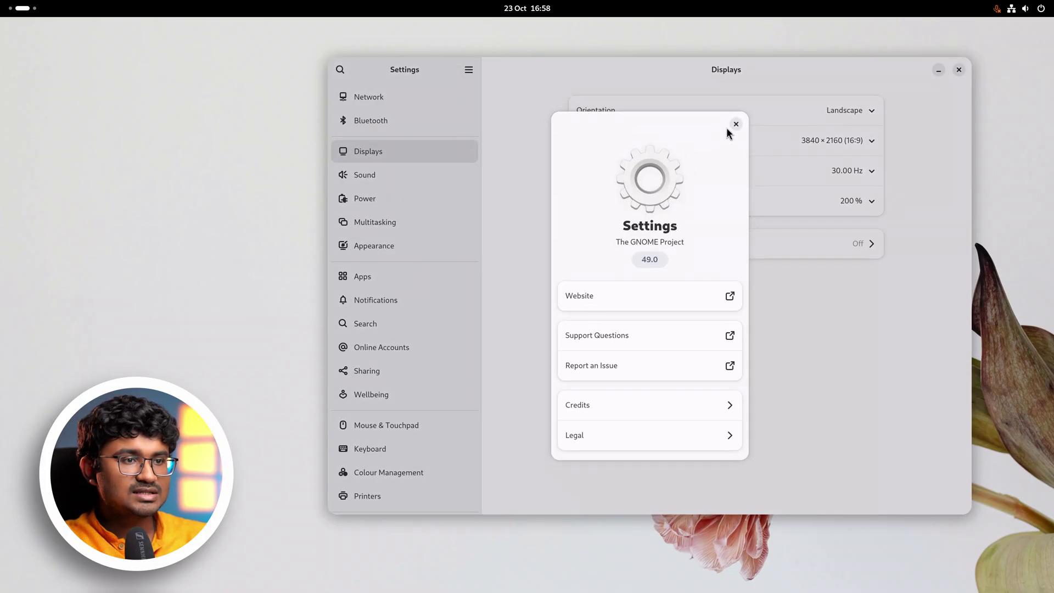
click(734, 125)
click(958, 69)
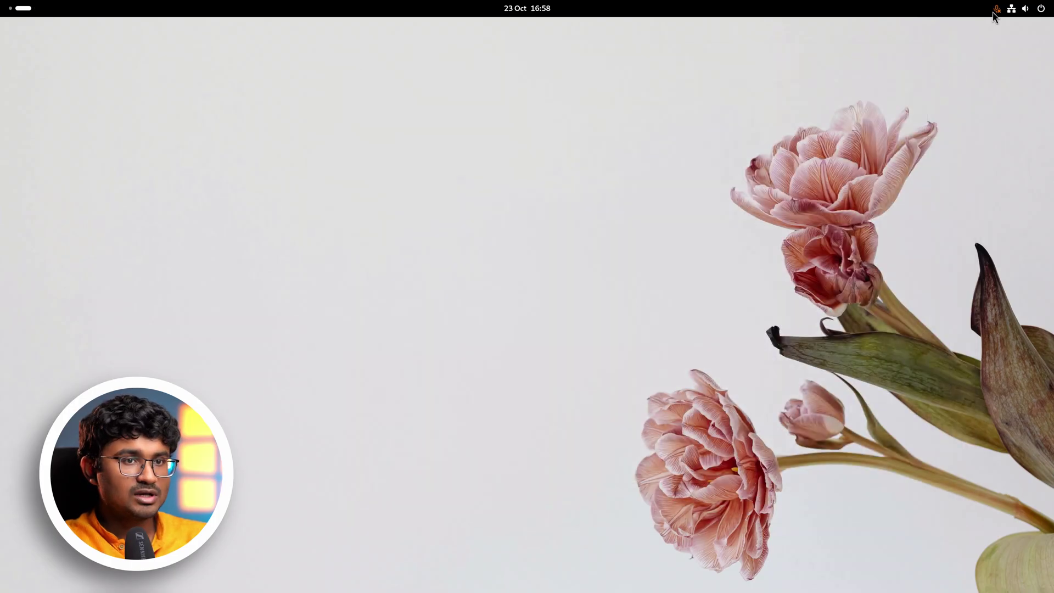
Peek at the quick settings panel and the calendar and notifications panel.
click(1011, 14)
click(815, 58)
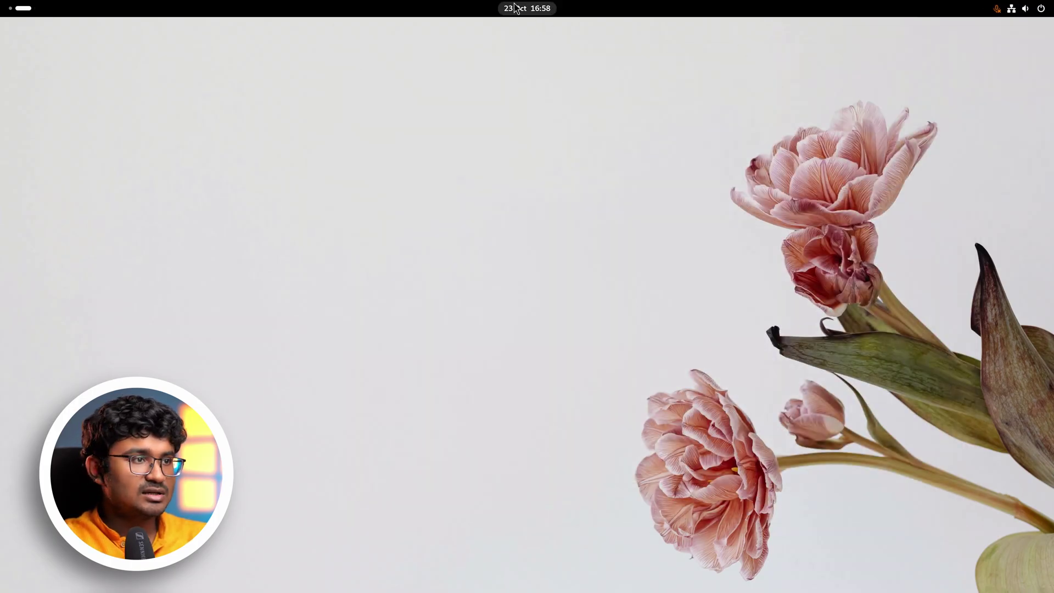
click(516, 8)
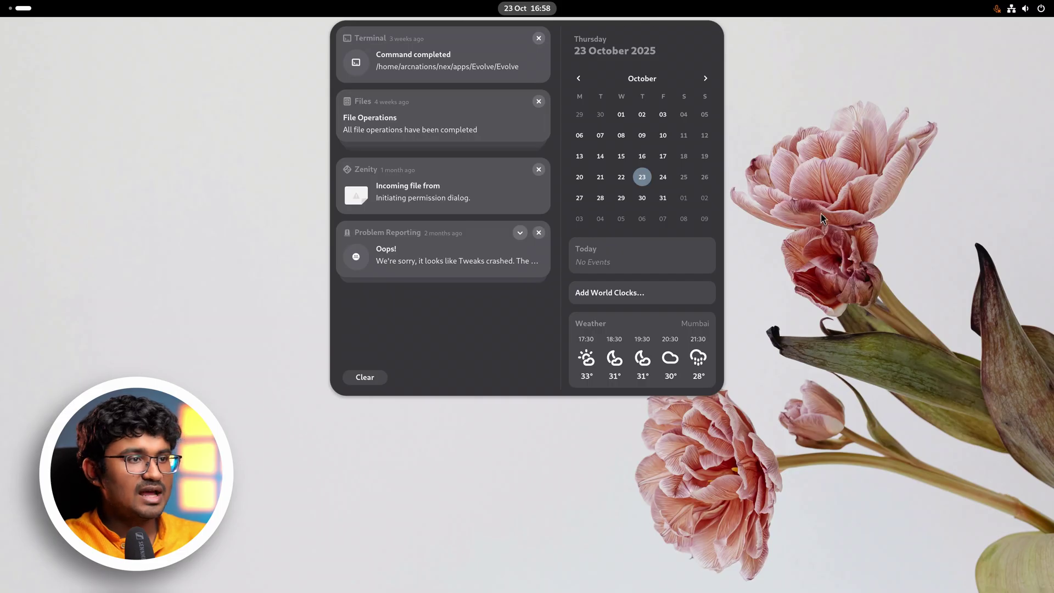
click(810, 184)
Bring up the desktop context menu at several spots, then open the quick settings panel.
right_click(396, 188)
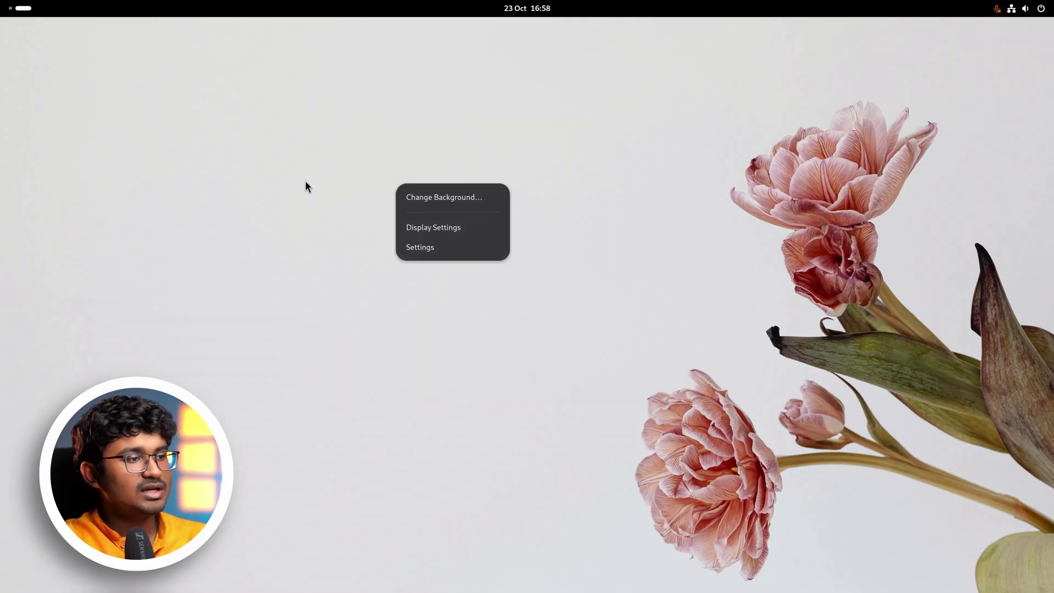
right_click(513, 154)
right_click(574, 138)
right_click(542, 269)
right_click(538, 270)
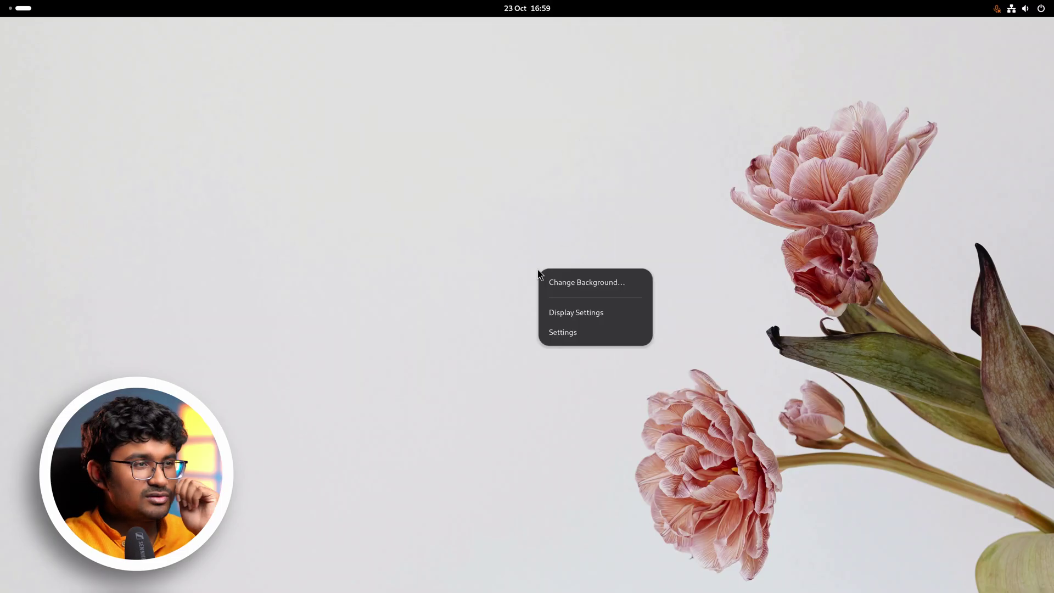
click(1015, 8)
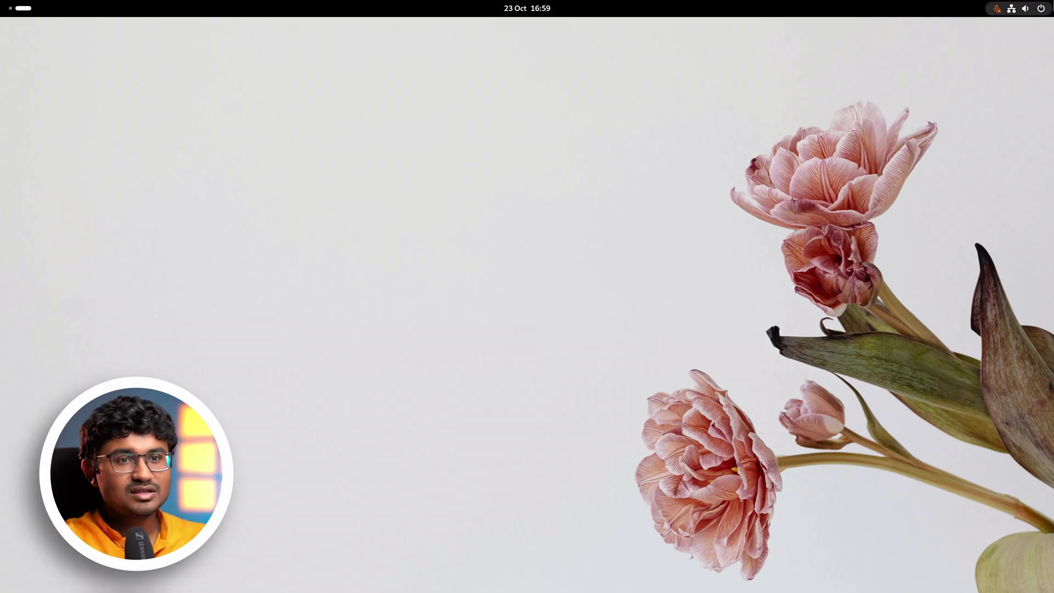
click(1016, 9)
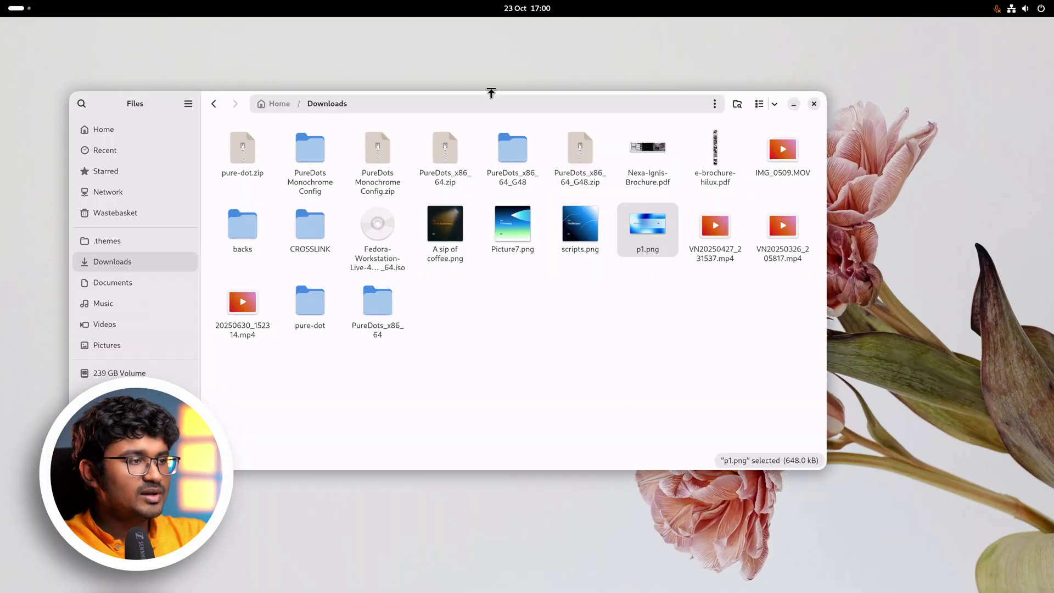
double_click(644, 243)
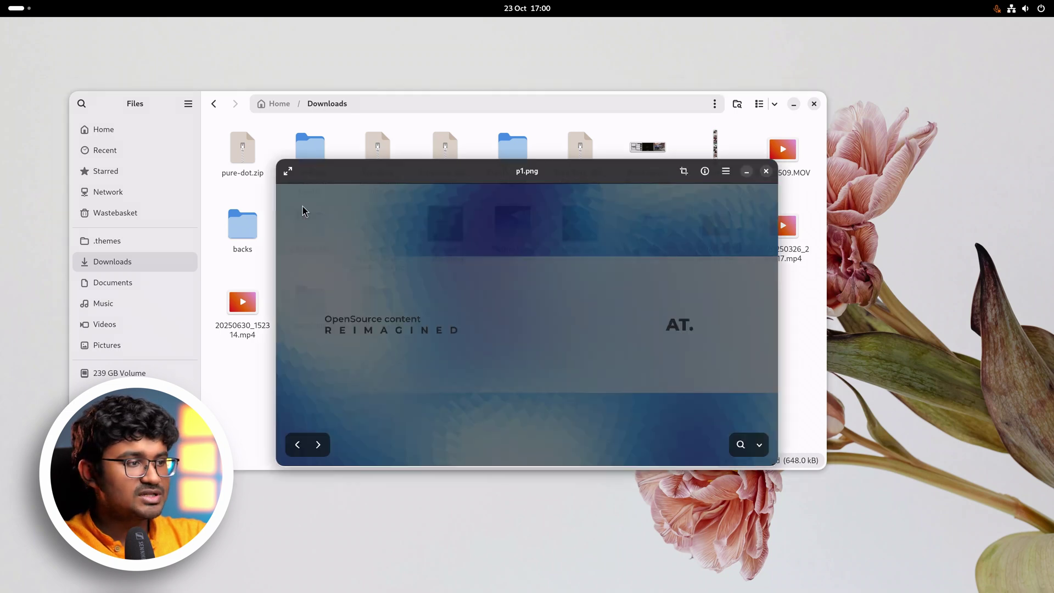
drag(643, 163, 526, 140)
scroll(548, 299, up, 5)
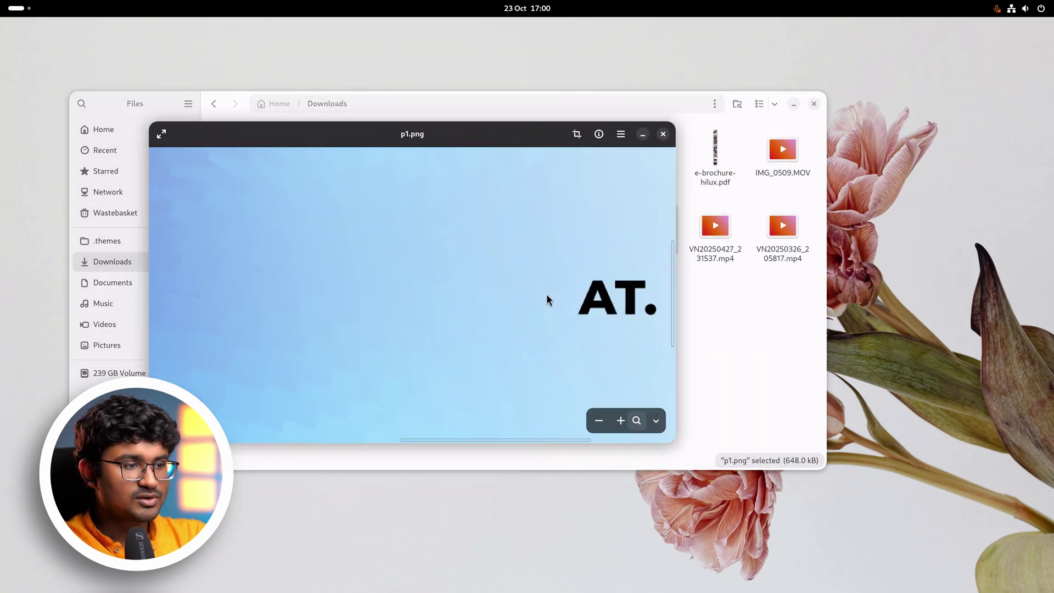
scroll(541, 304, down, 5)
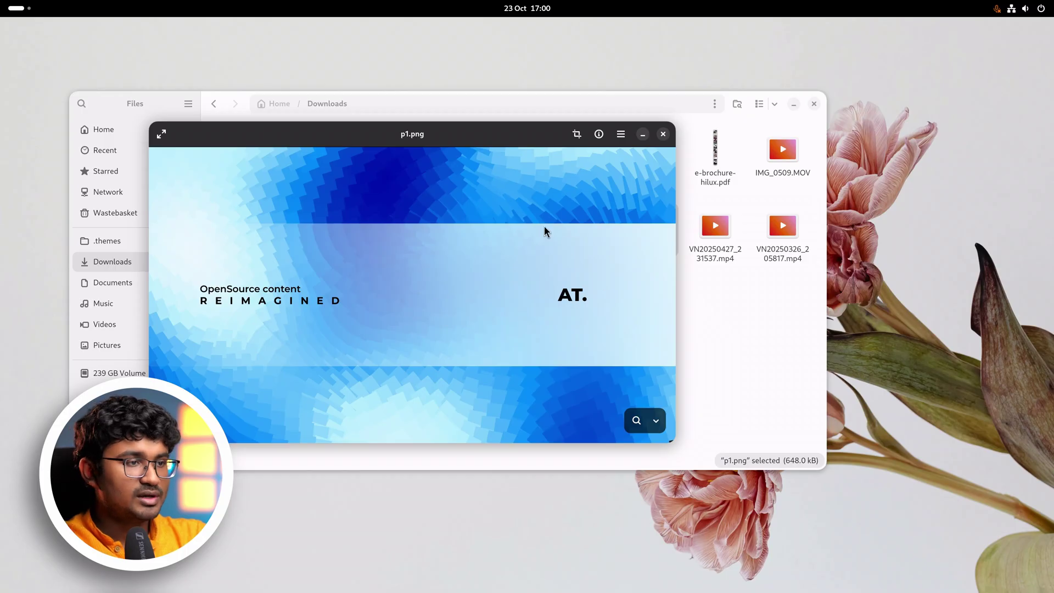
scroll(553, 292, up, 5)
scroll(548, 219, down, 5)
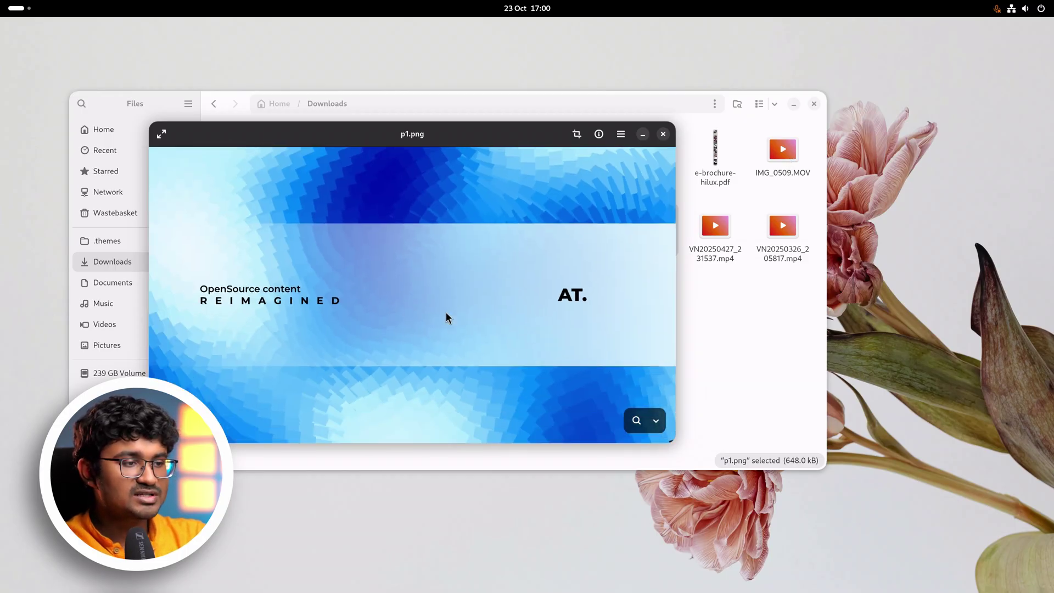
scroll(202, 328, up, 5)
scroll(201, 328, down, 5)
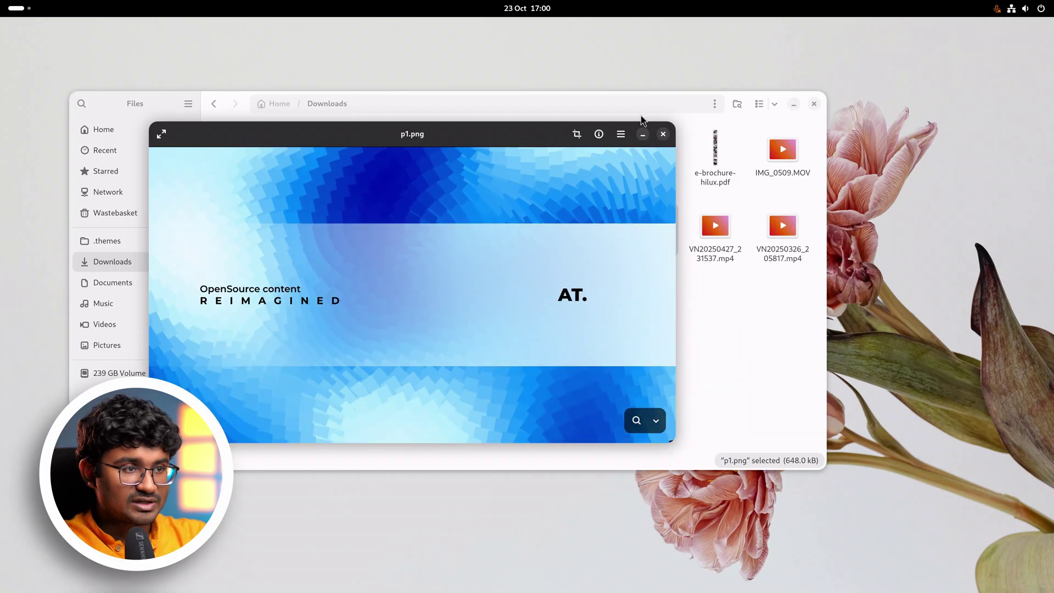
click(620, 134)
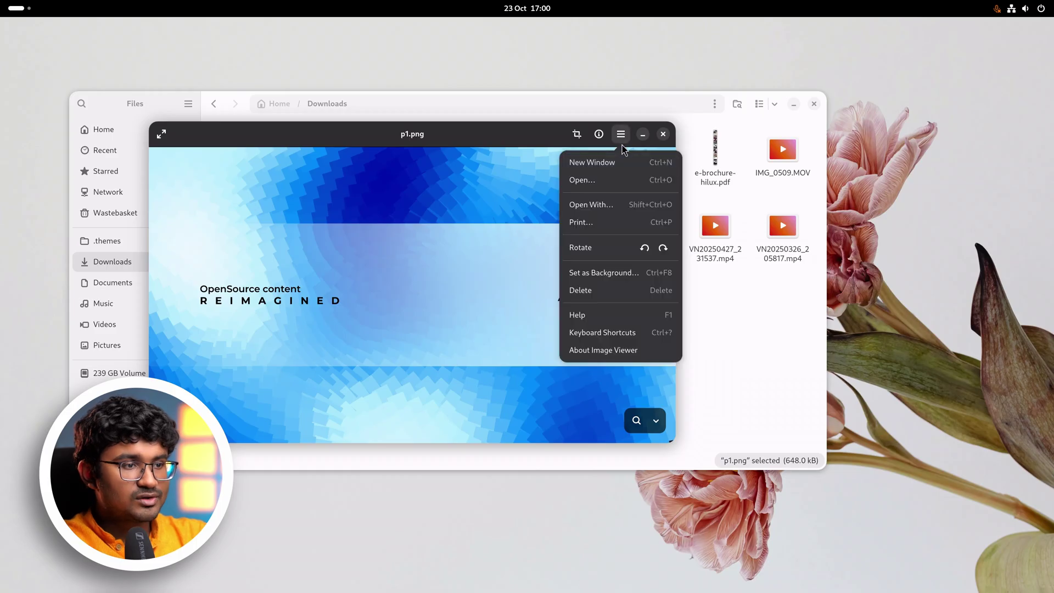
click(662, 248)
click(663, 248)
click(662, 248)
click(662, 248)
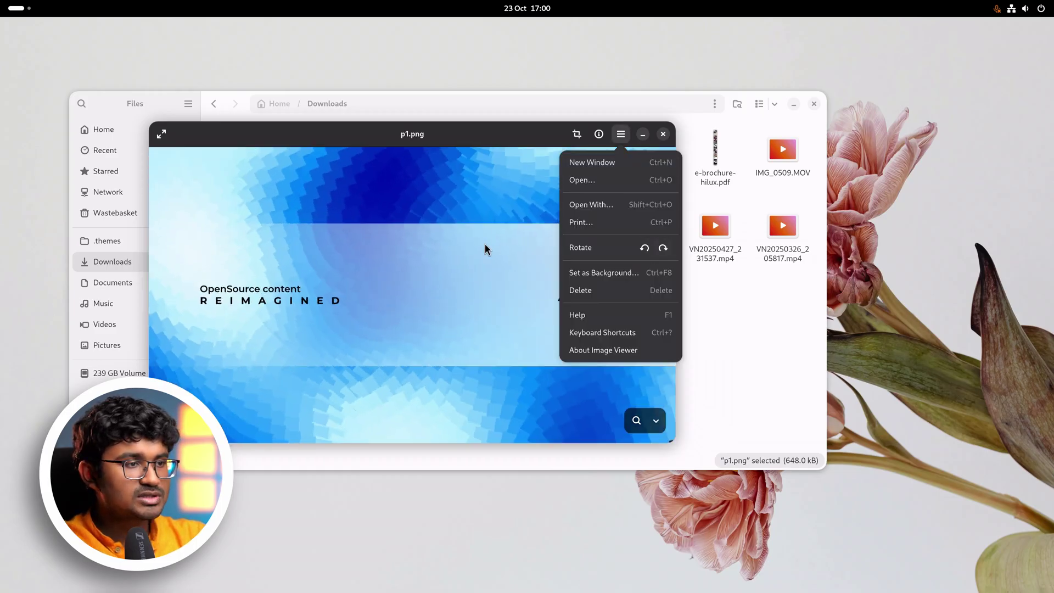
click(555, 197)
click(573, 140)
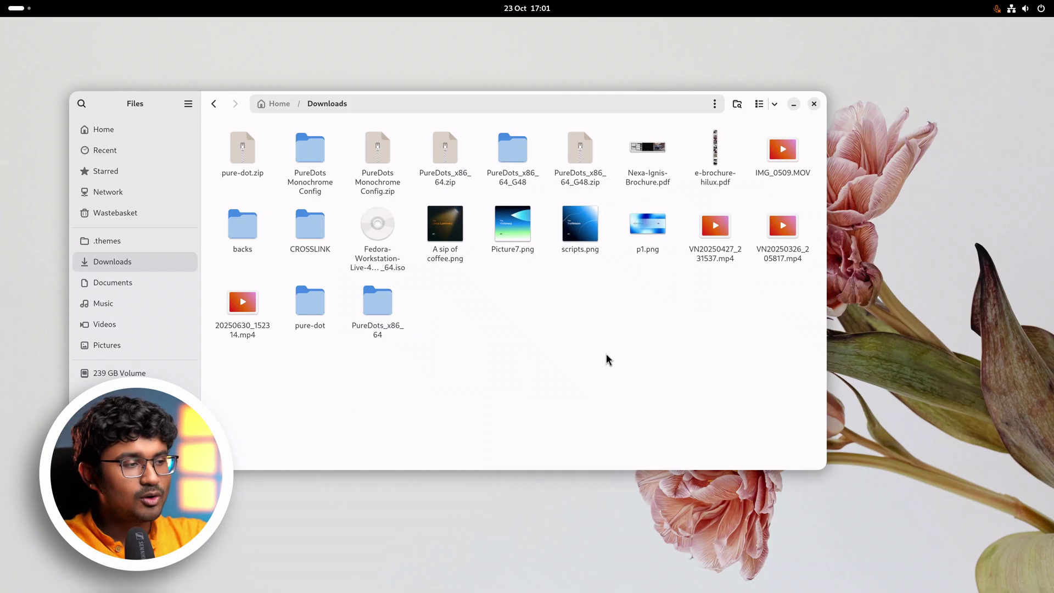
Open Videos in a new tab, enter Screencasts, and play a screencast.
middle_click(105, 324)
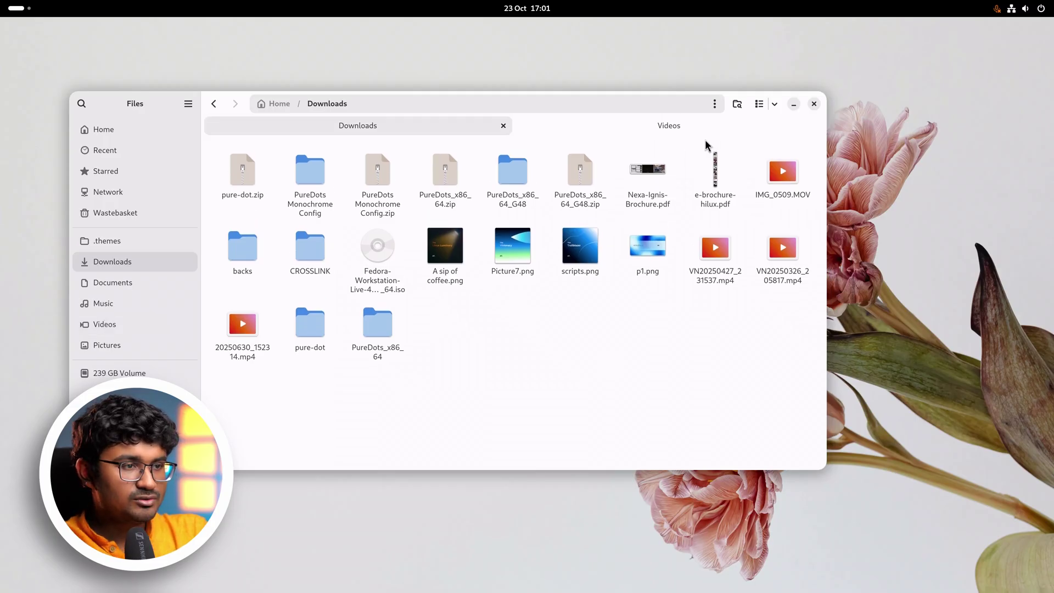
click(697, 127)
click(490, 257)
double_click(574, 196)
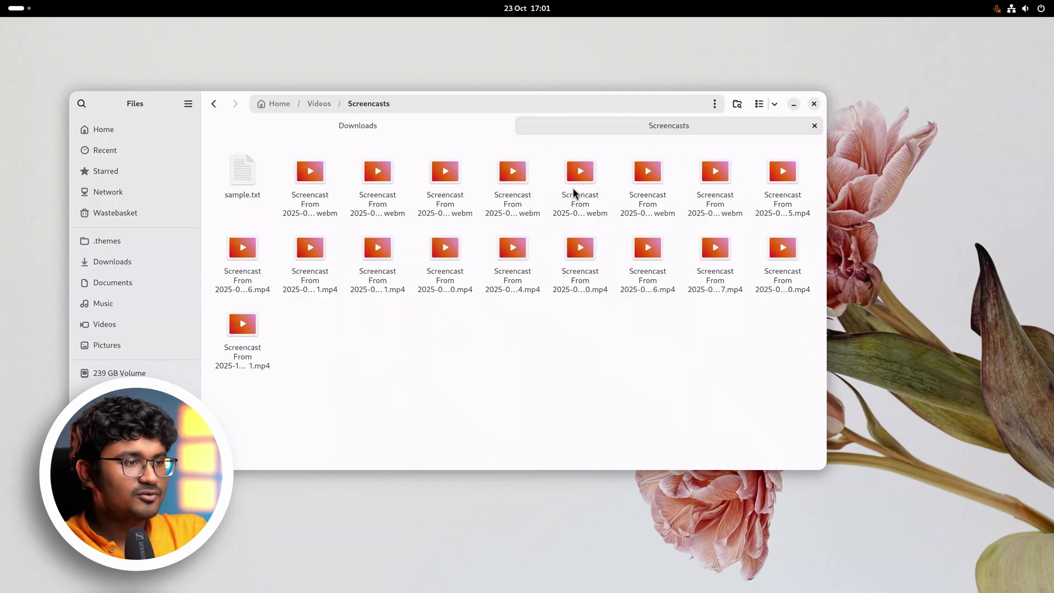
double_click(579, 248)
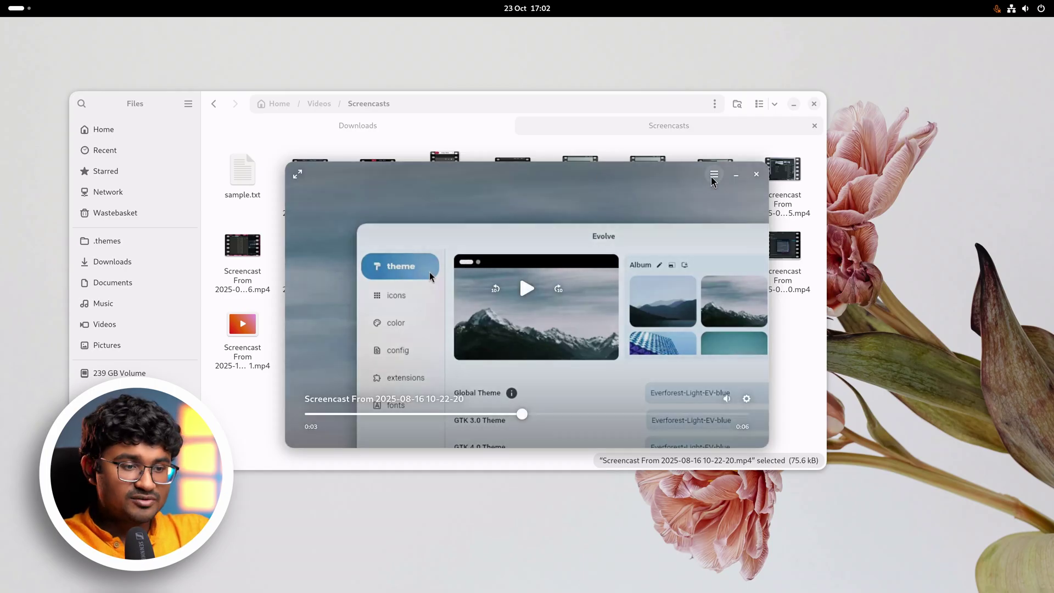
Check the Video Player menu, close the player, and return to the Downloads tab.
click(713, 173)
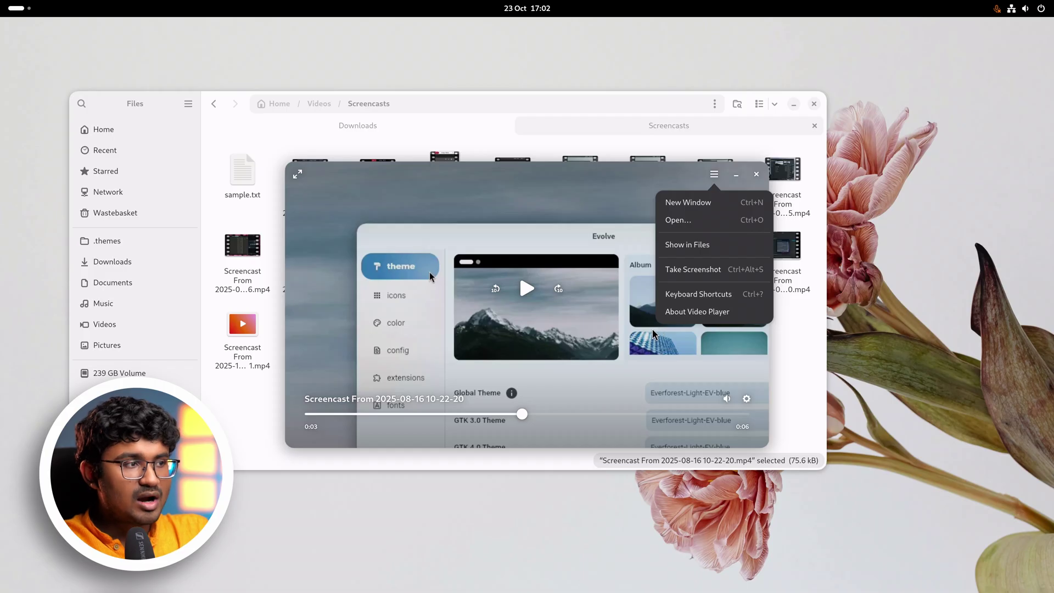
click(592, 323)
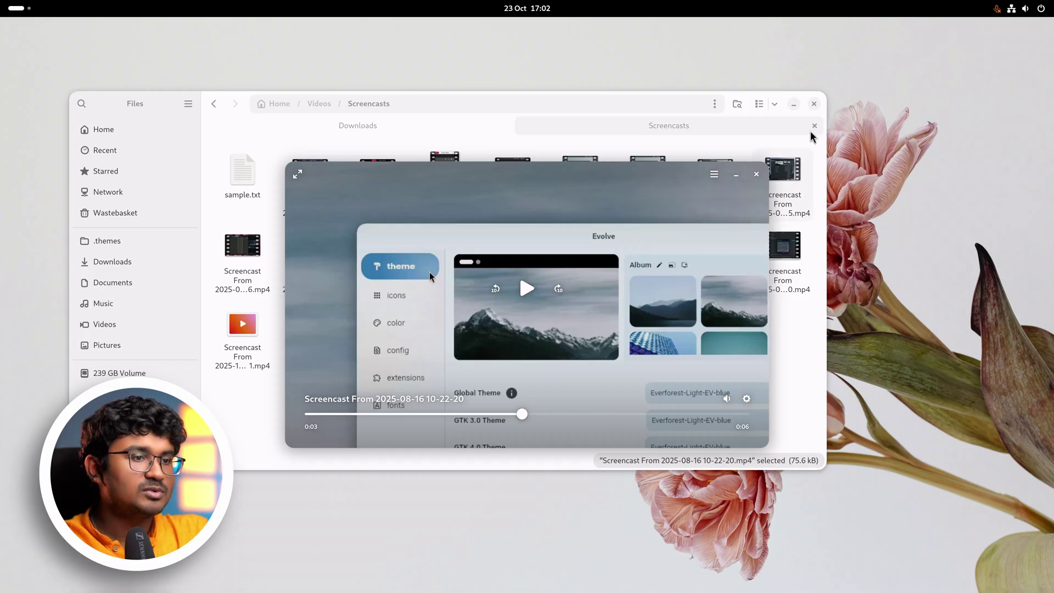
click(756, 174)
click(676, 385)
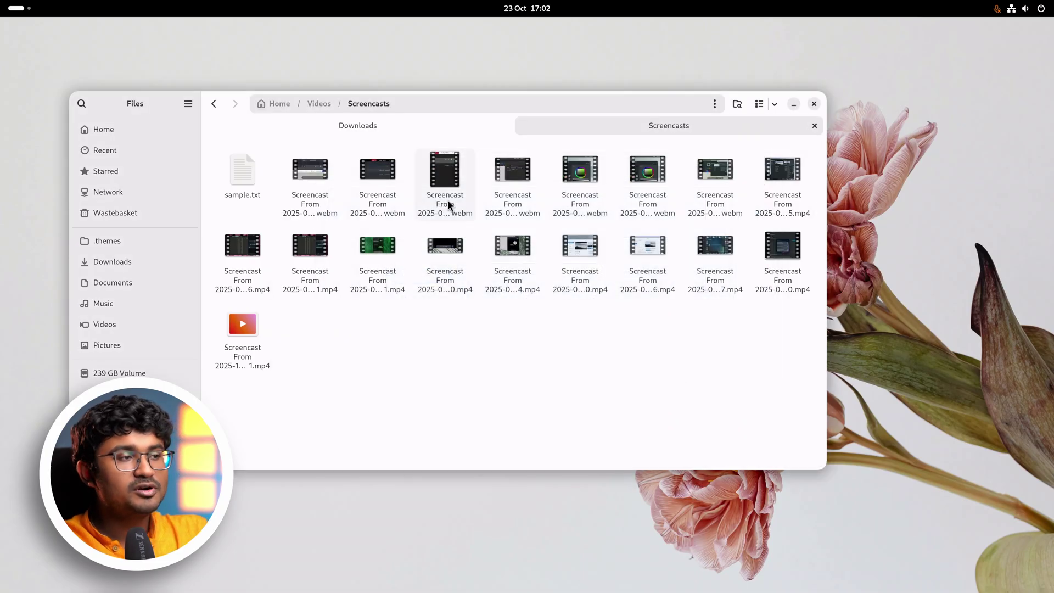
click(425, 133)
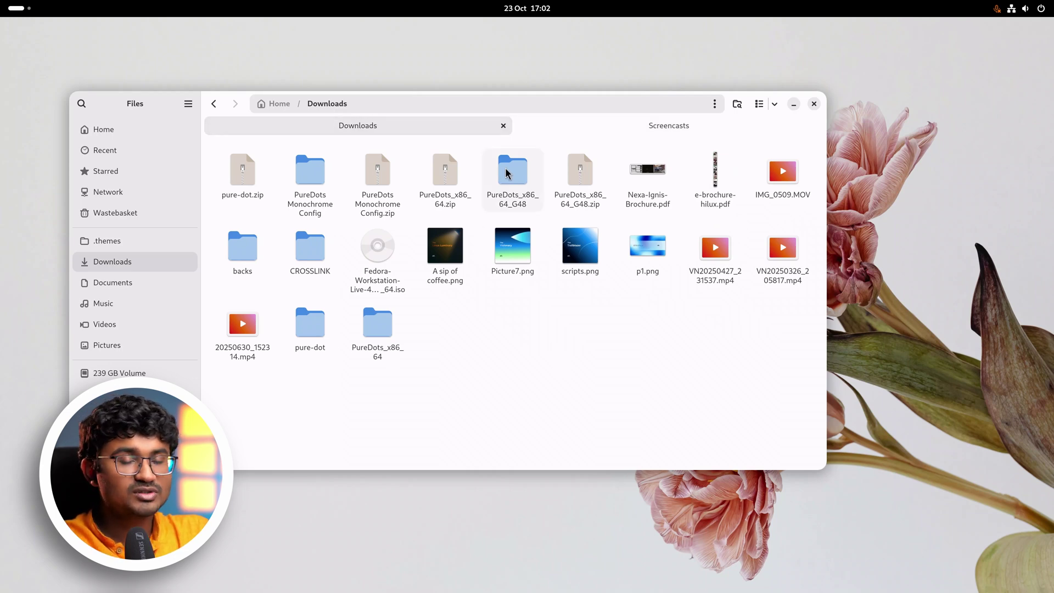
right_click(772, 182)
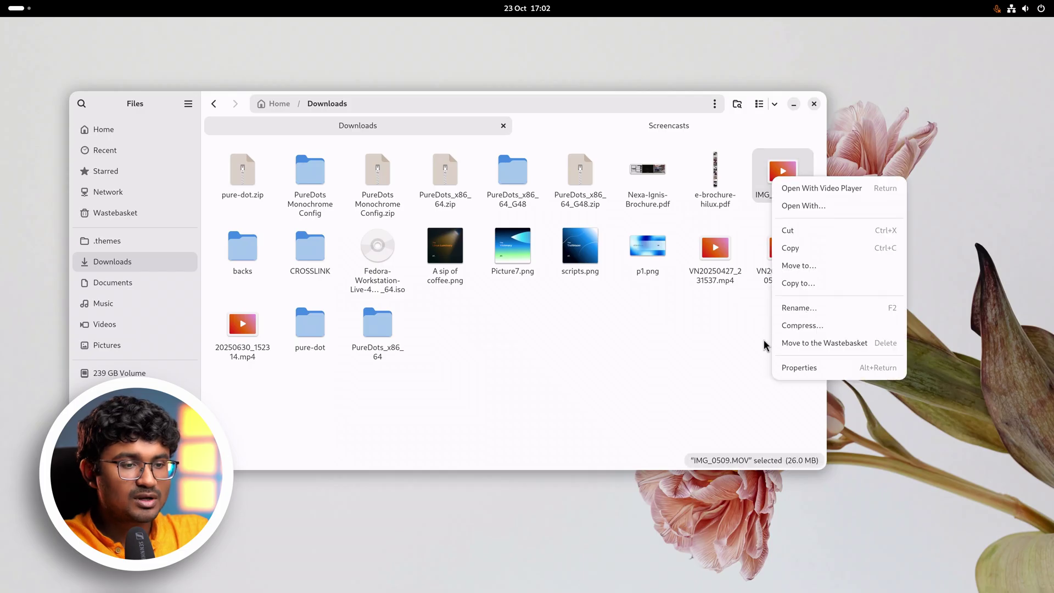
click(785, 367)
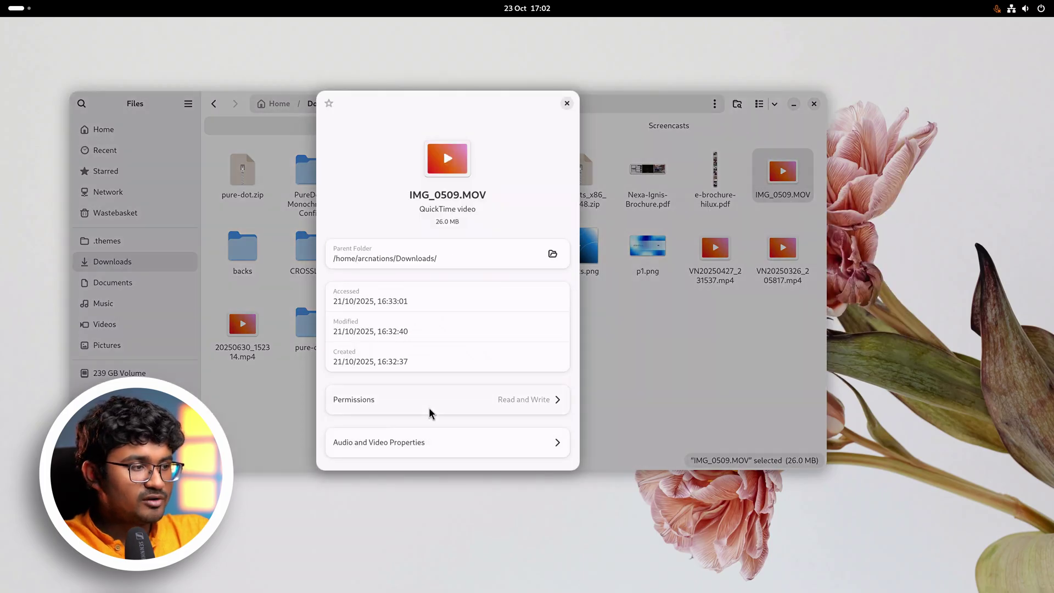
click(419, 448)
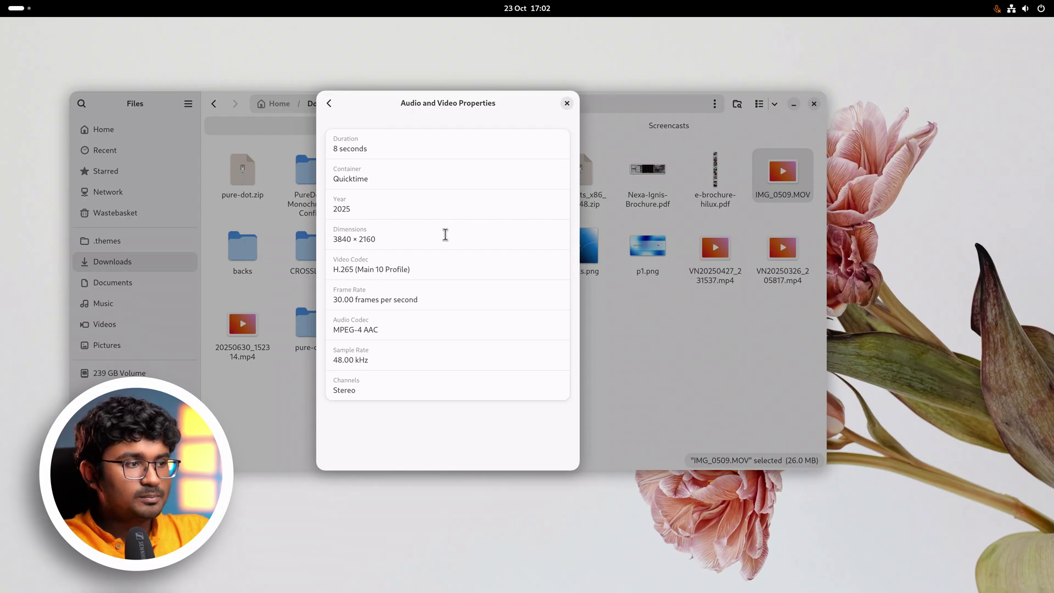
click(566, 104)
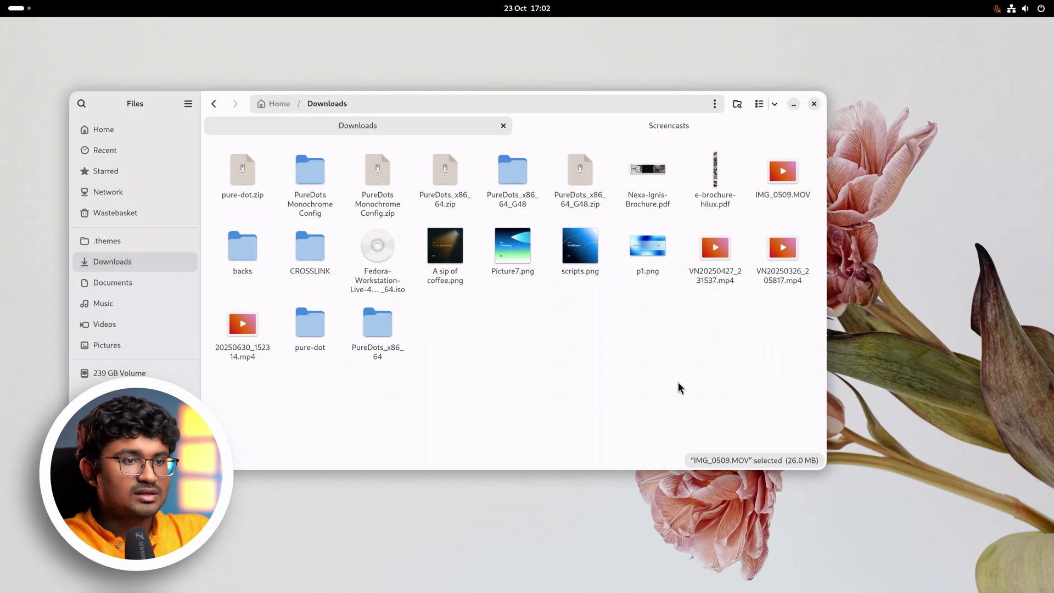
double_click(774, 192)
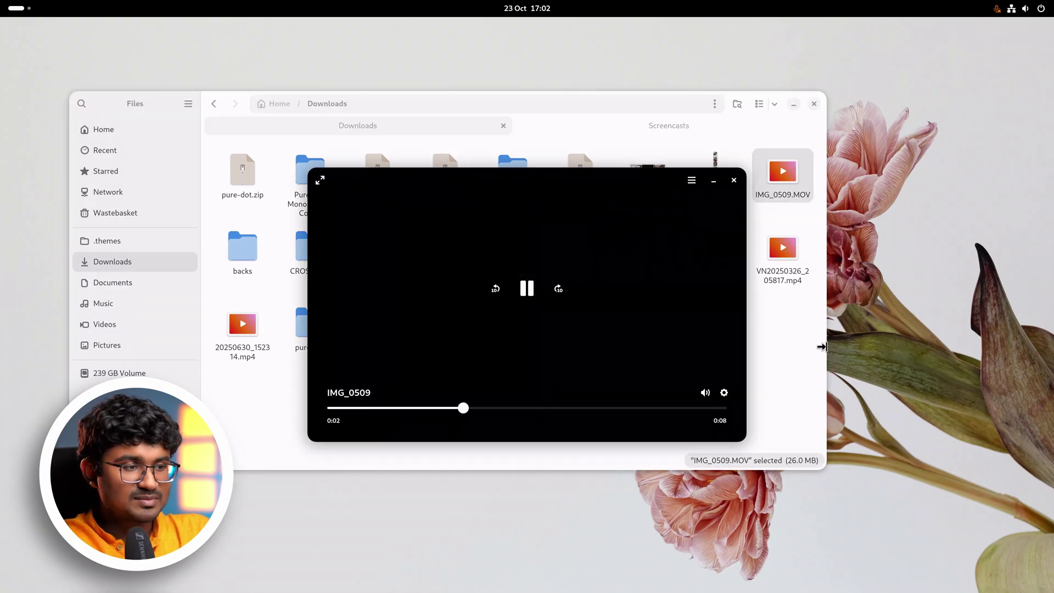
click(525, 291)
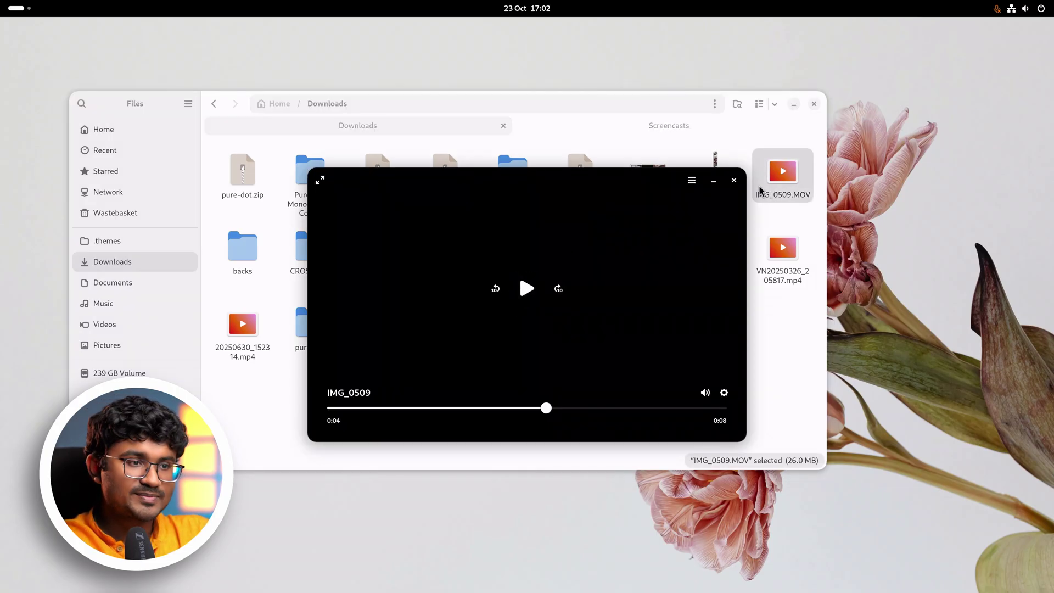
click(735, 180)
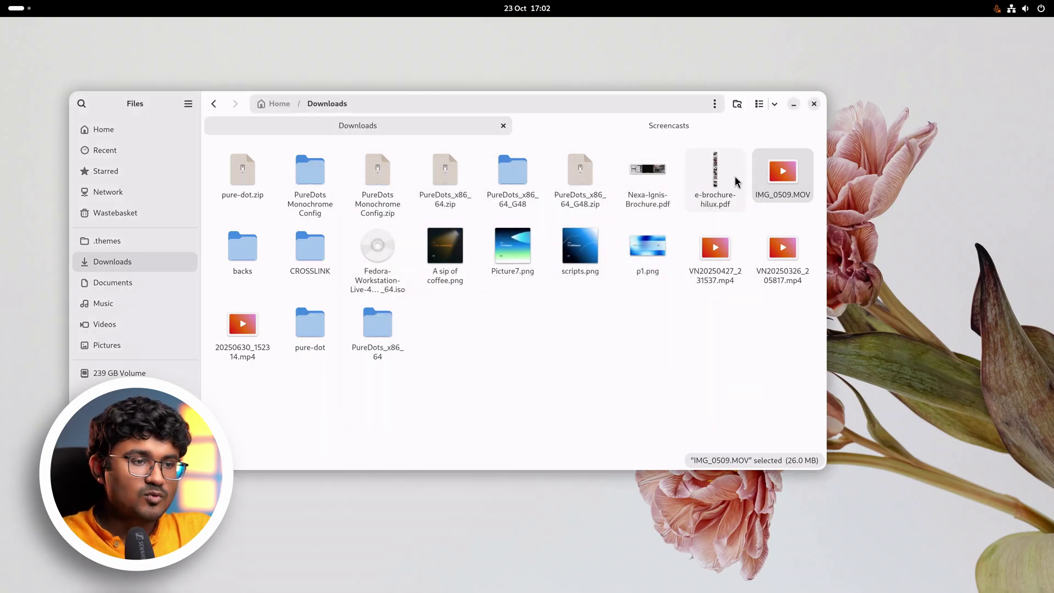
right_click(760, 190)
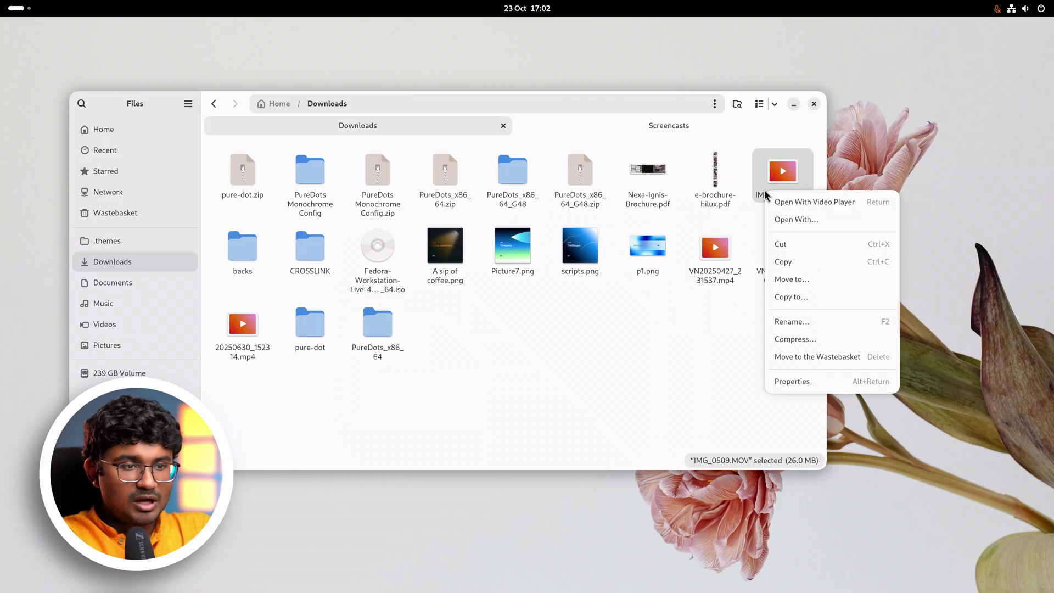
click(784, 221)
click(427, 261)
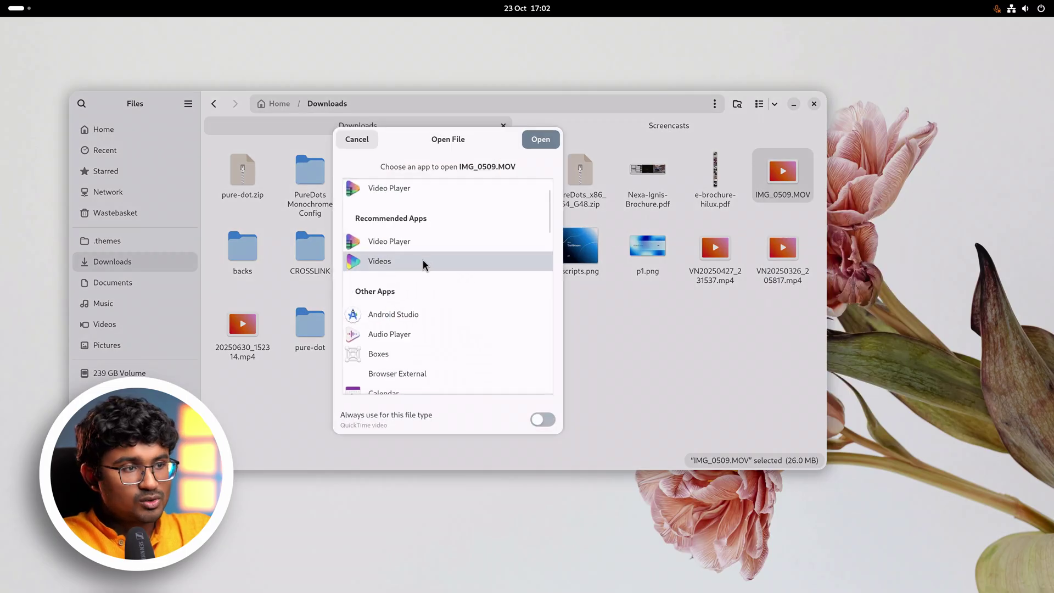
click(538, 146)
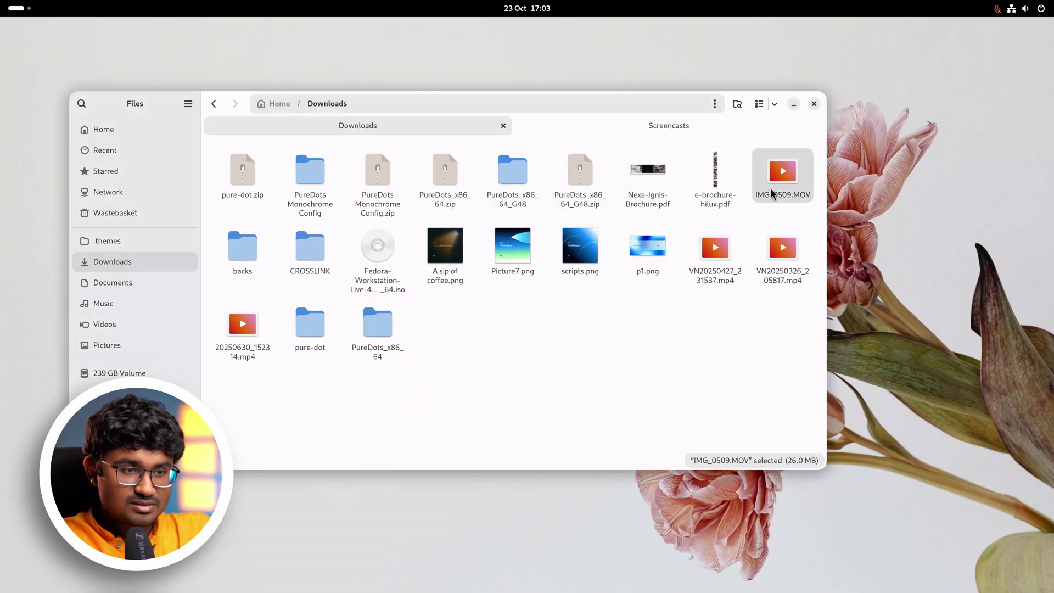
double_click(773, 189)
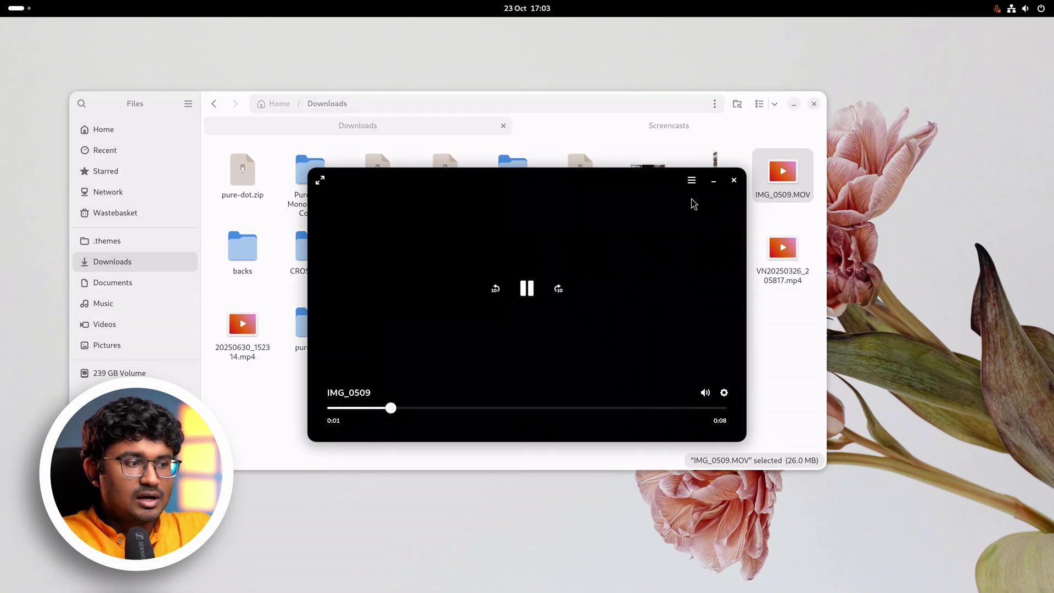
click(734, 181)
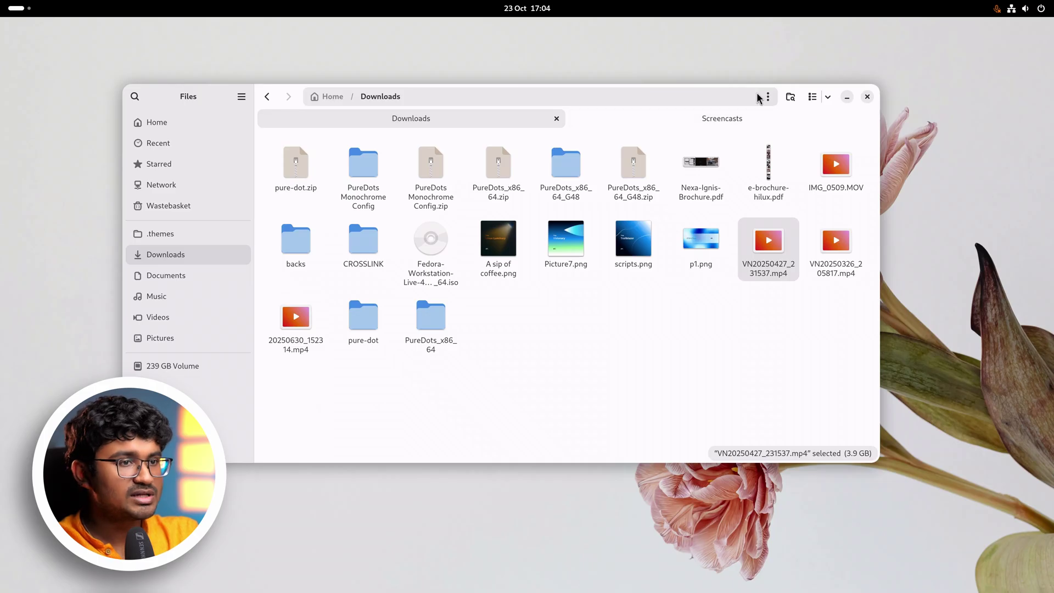
click(785, 98)
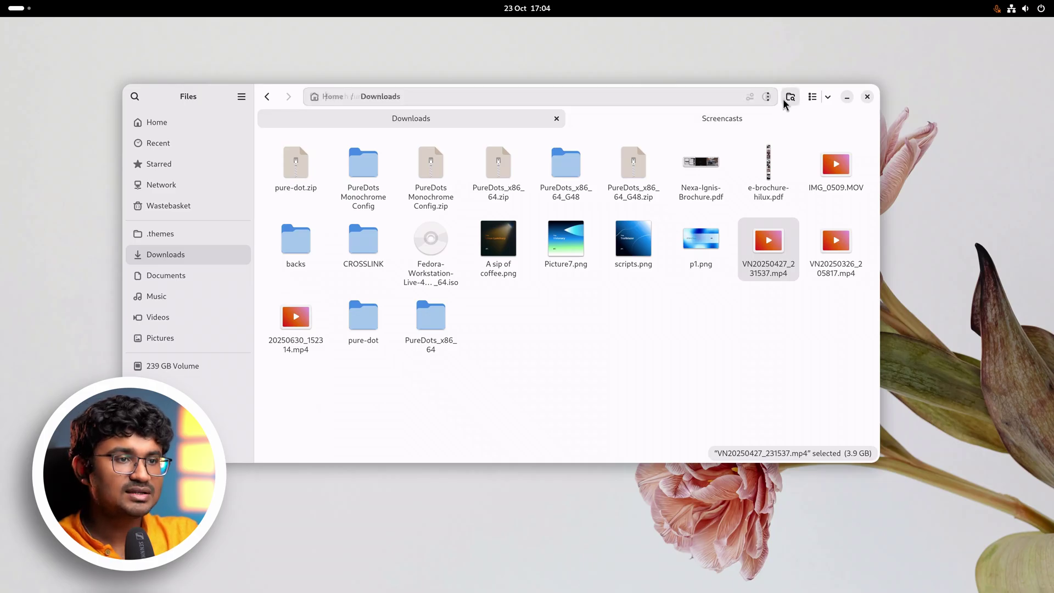
click(750, 97)
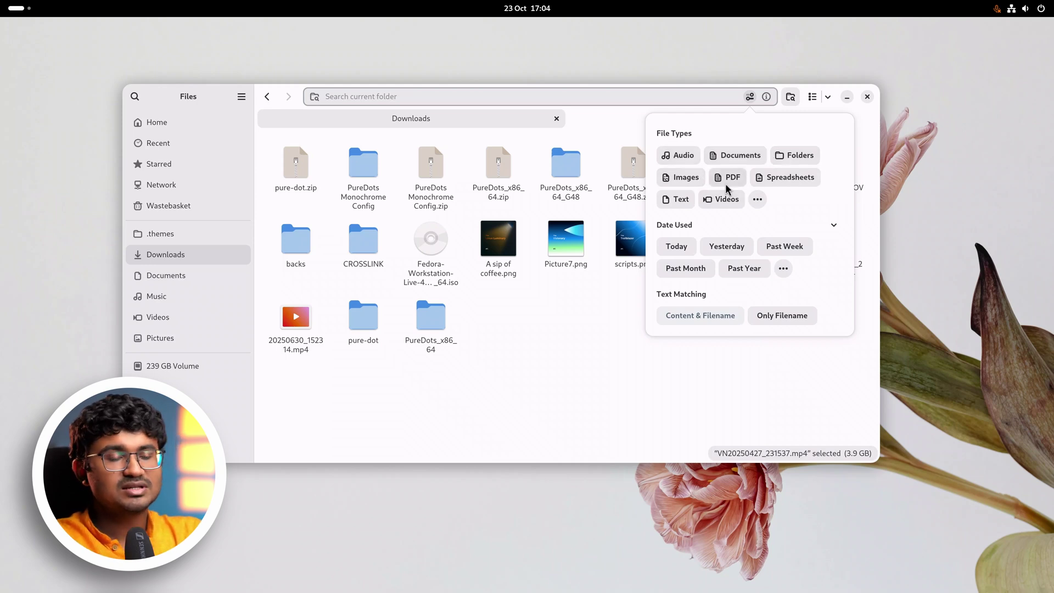
click(750, 97)
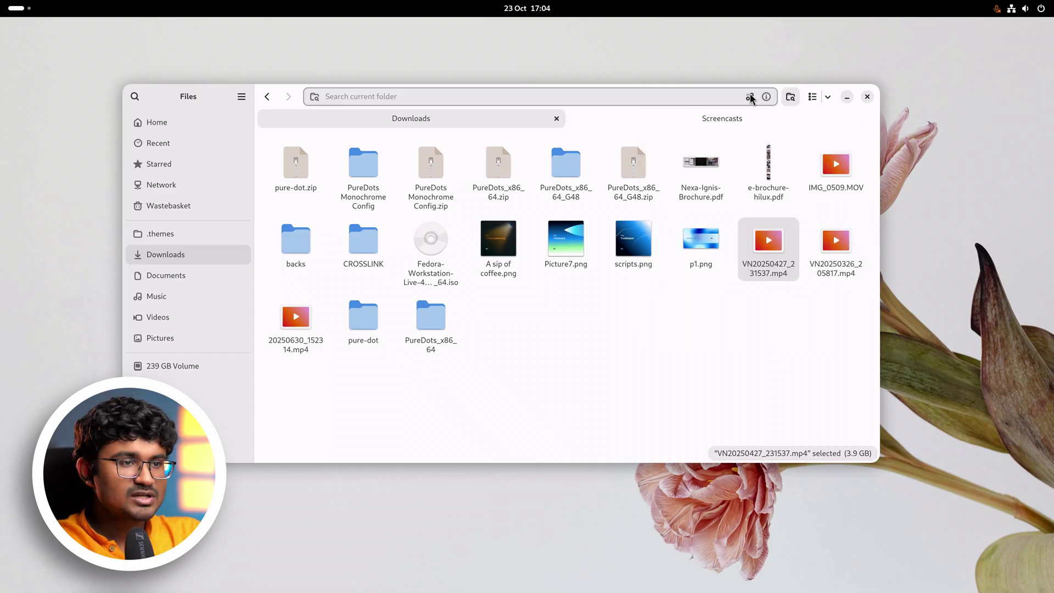
click(749, 97)
click(783, 268)
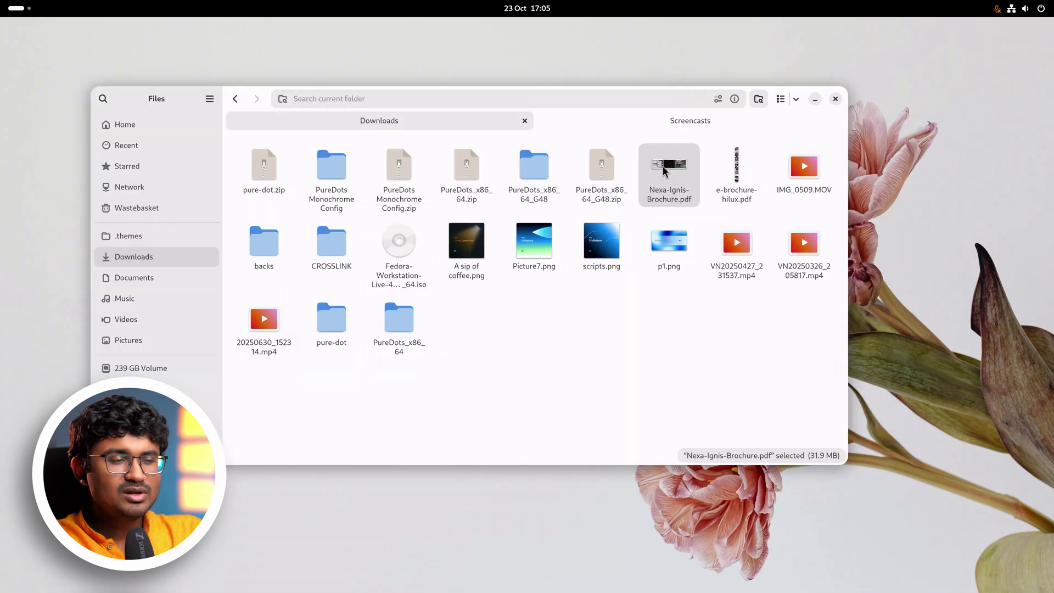
click(719, 189)
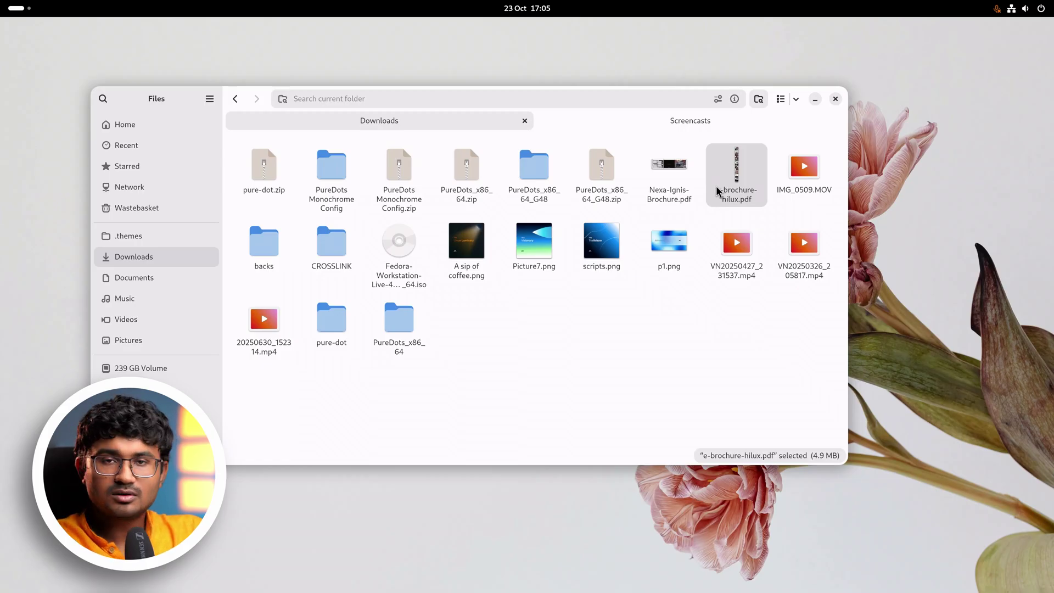
click(676, 192)
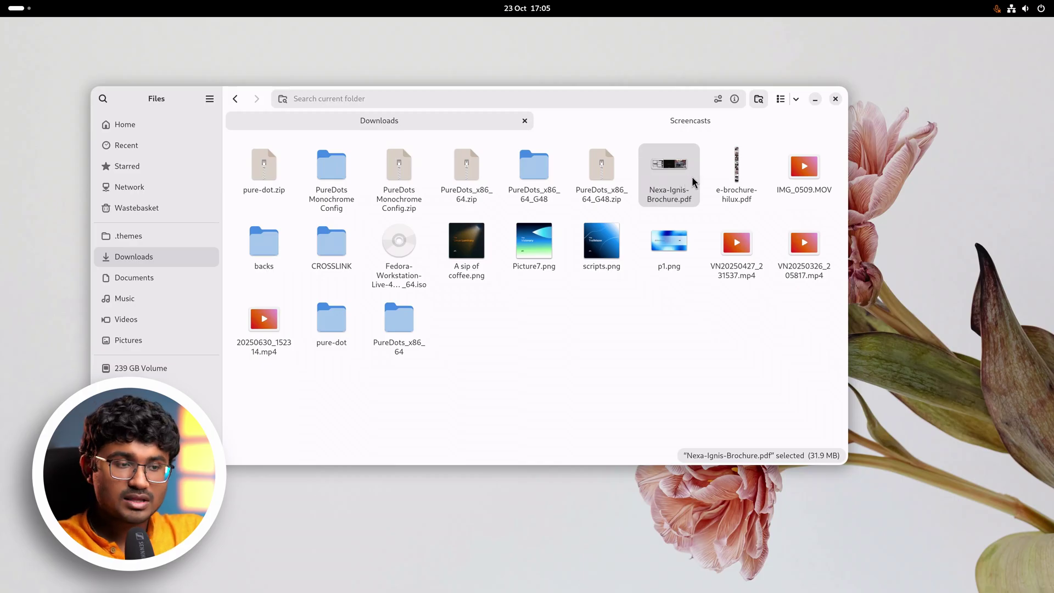
click(667, 391)
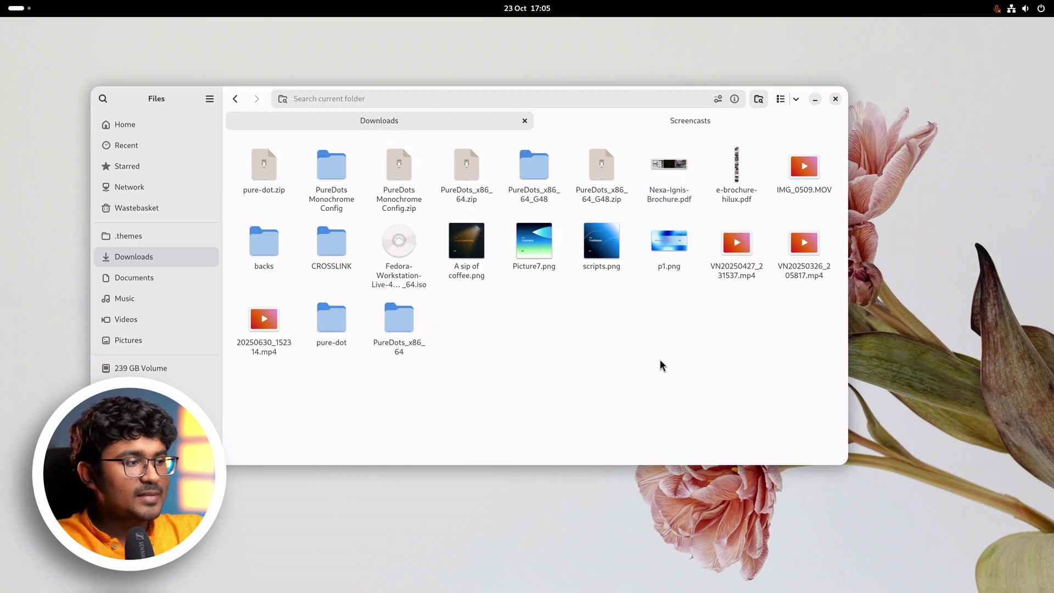
double_click(664, 198)
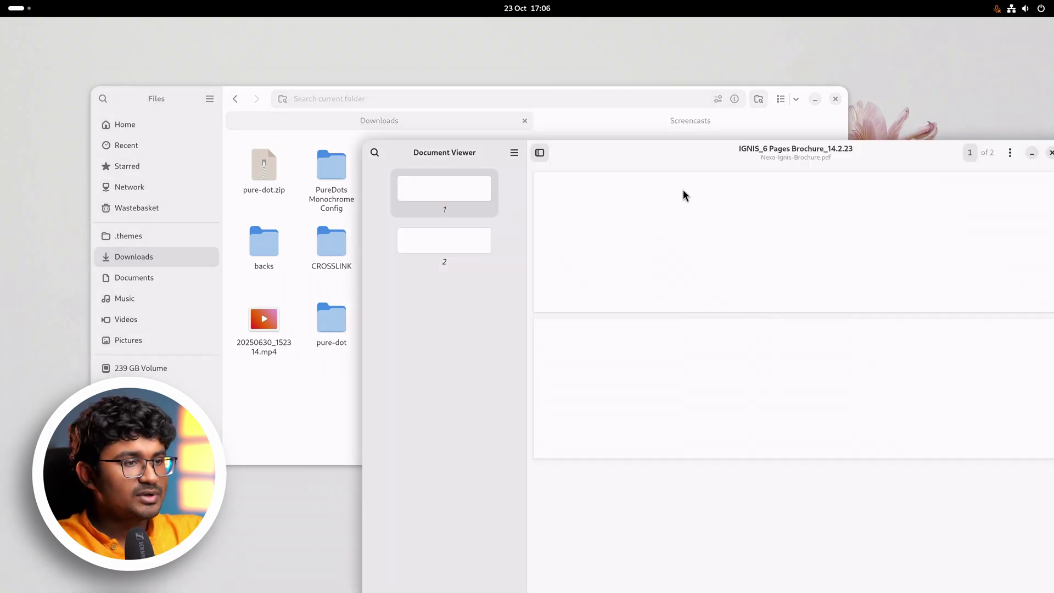
drag(754, 153, 568, 43)
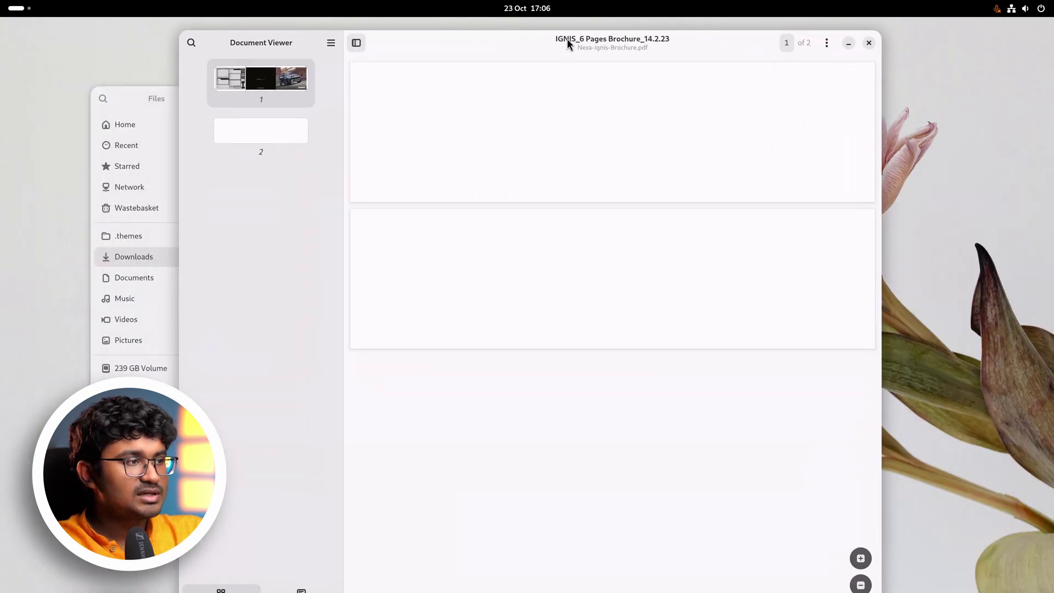
key(ctrl+w)
click(719, 192)
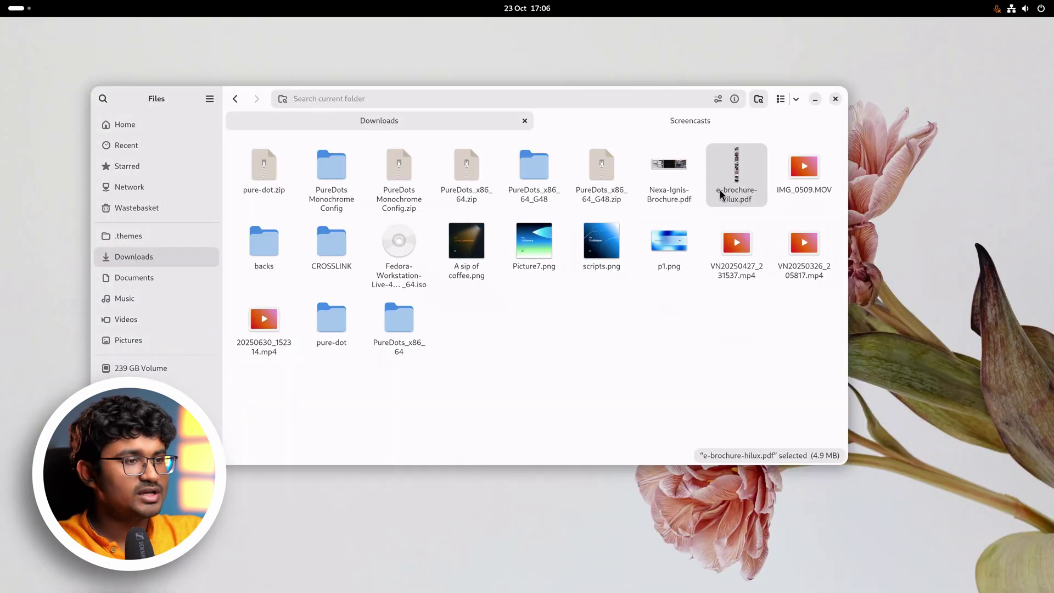
double_click(721, 189)
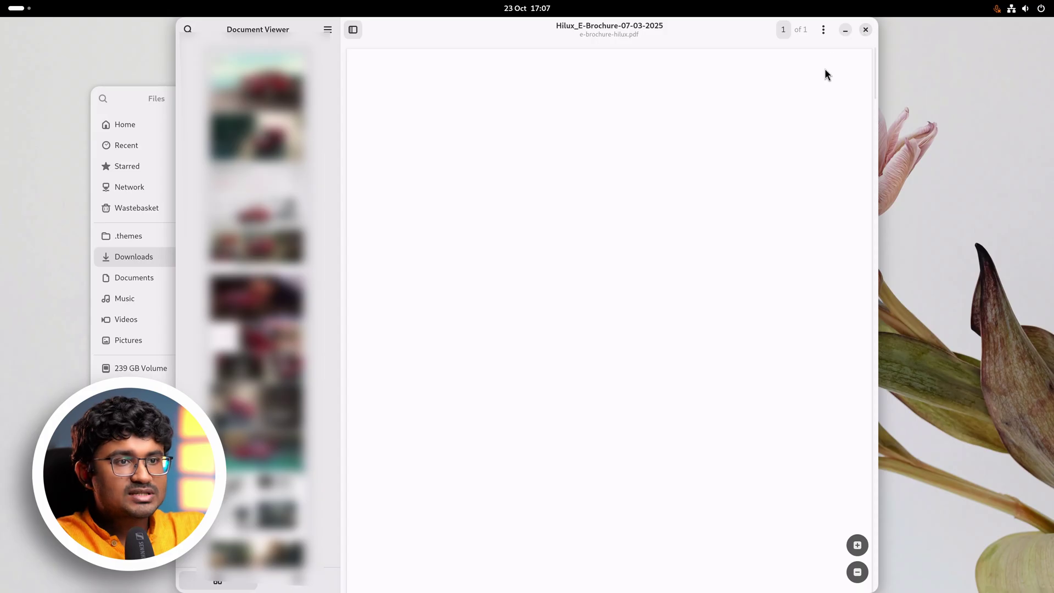
scroll(825, 165, down, 2)
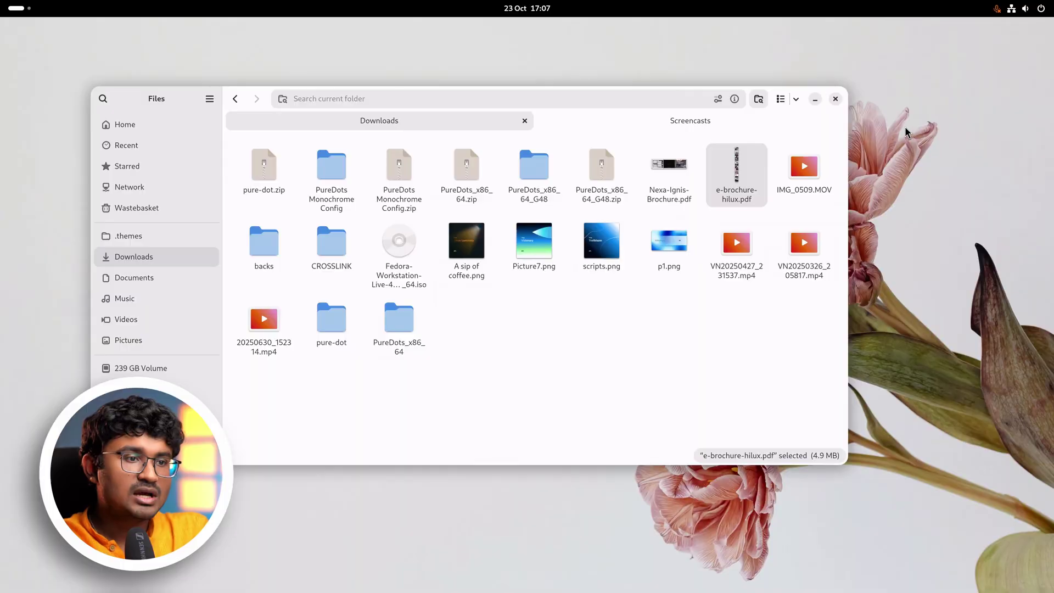
right_click(737, 163)
click(766, 189)
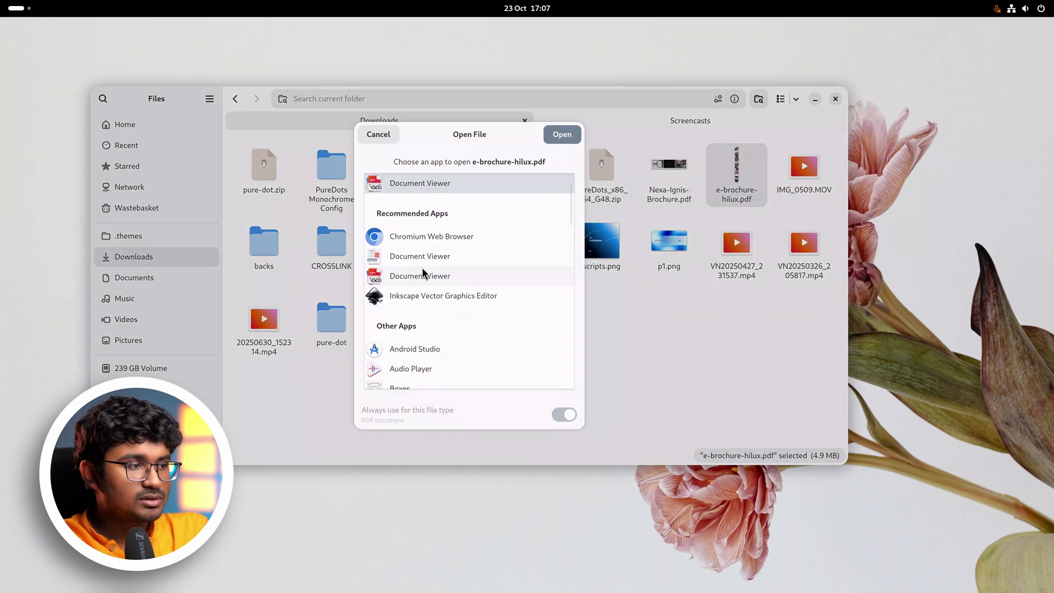
click(407, 258)
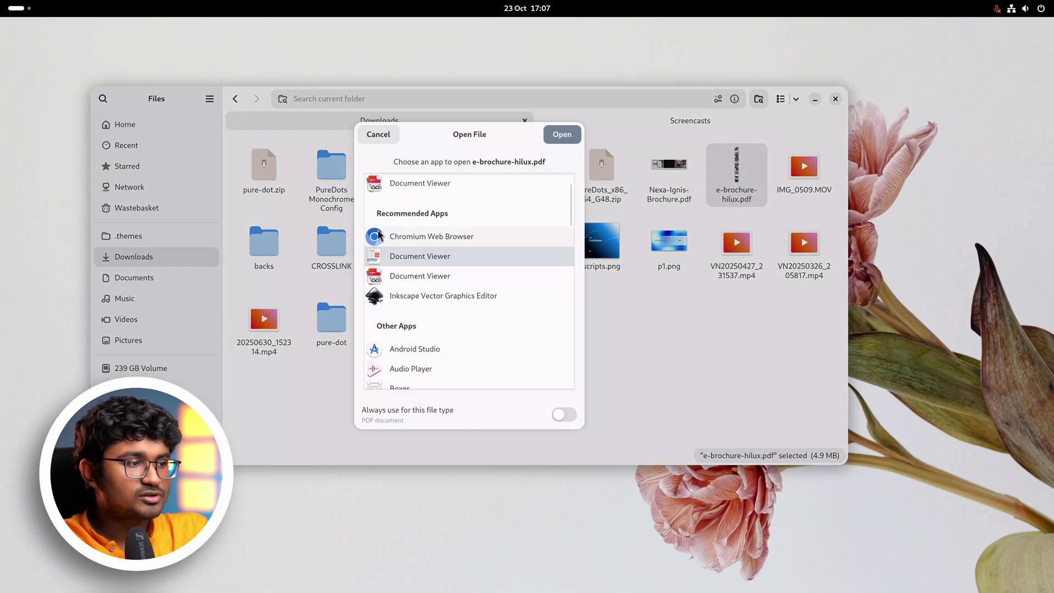
click(560, 134)
click(758, 30)
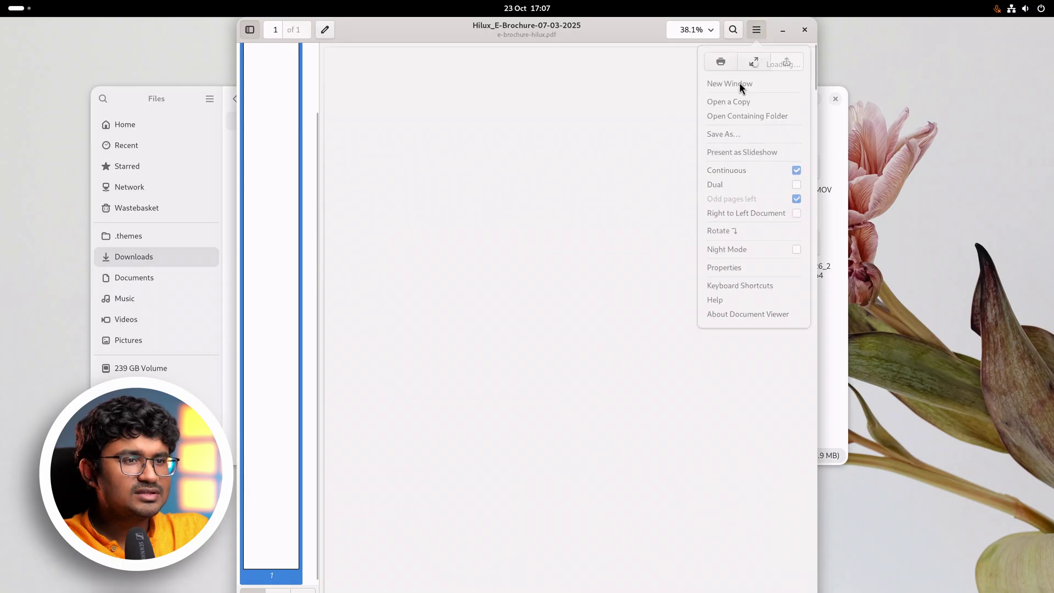
click(735, 318)
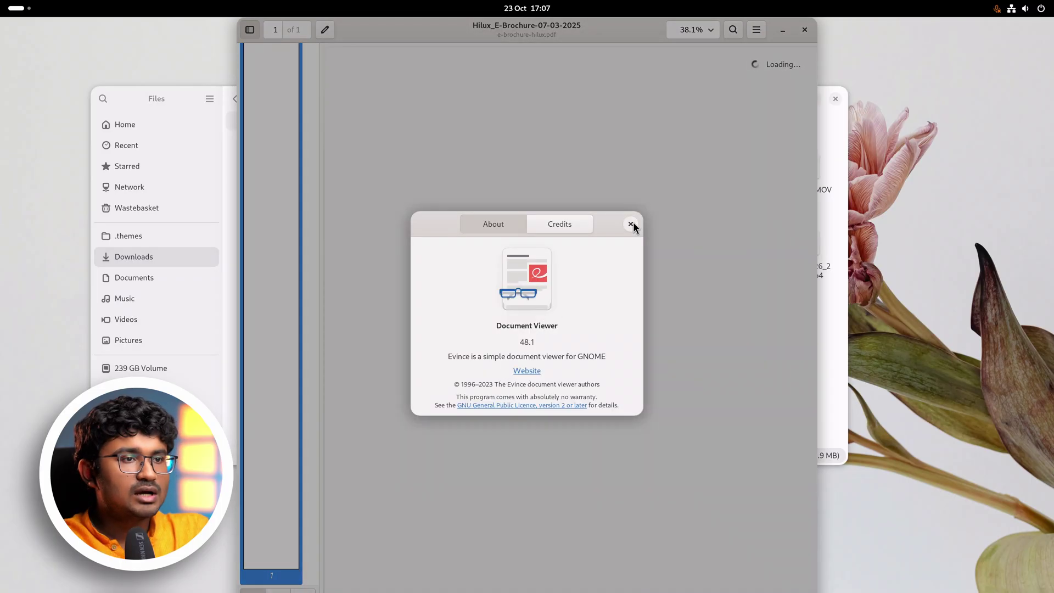
click(631, 224)
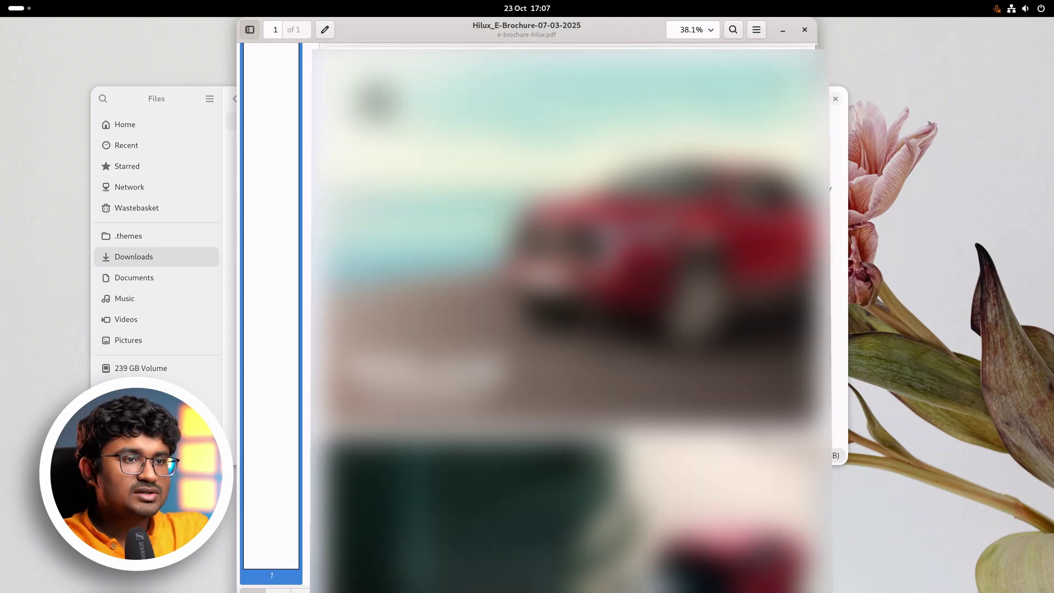
click(802, 30)
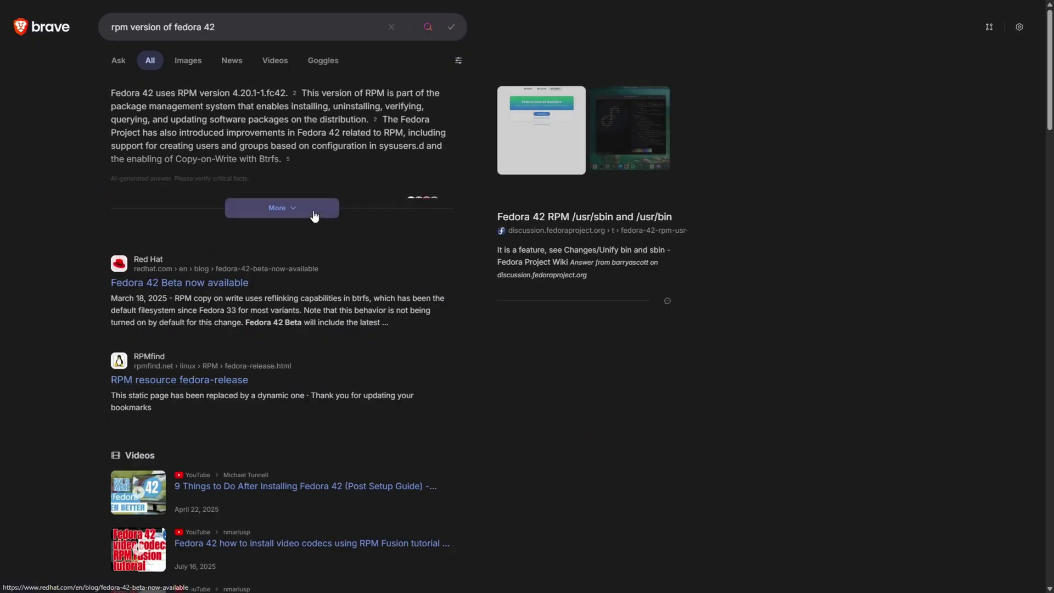
Expand the AI answer about Fedora 42's RPM and highlight the sentence on switching back to rpm.org.
click(313, 212)
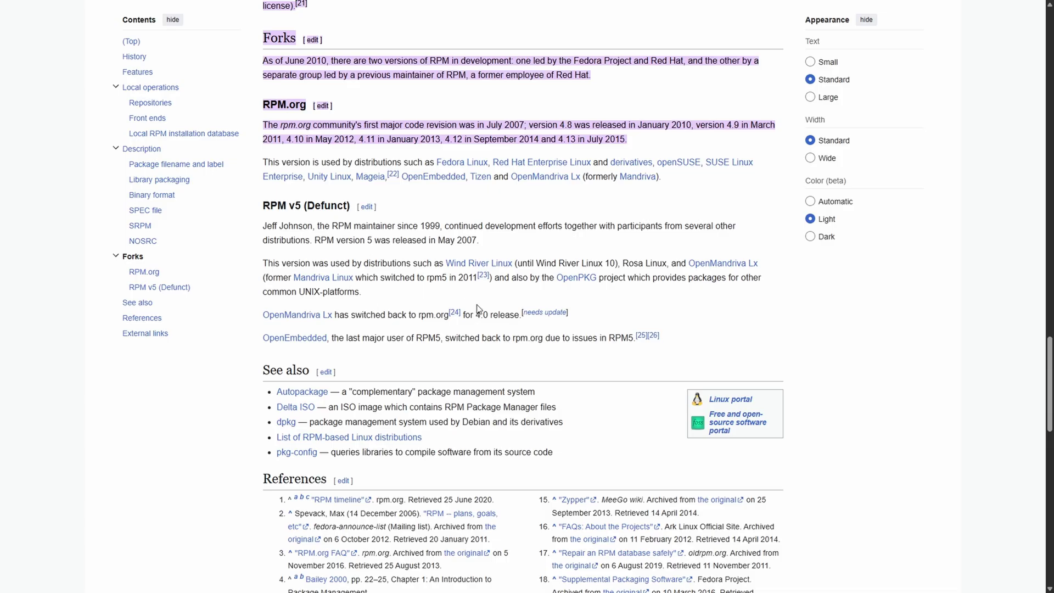
drag(354, 314, 523, 314)
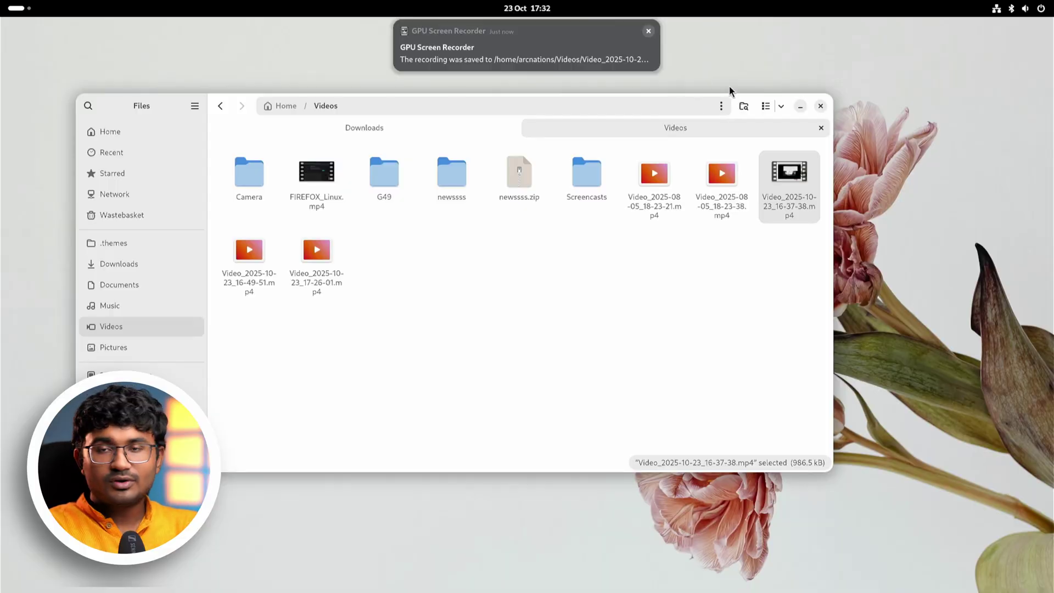
Close Files, choose and confirm Restart… from the power menu, then leave the overview after reboot.
click(820, 107)
click(1008, 10)
click(1030, 42)
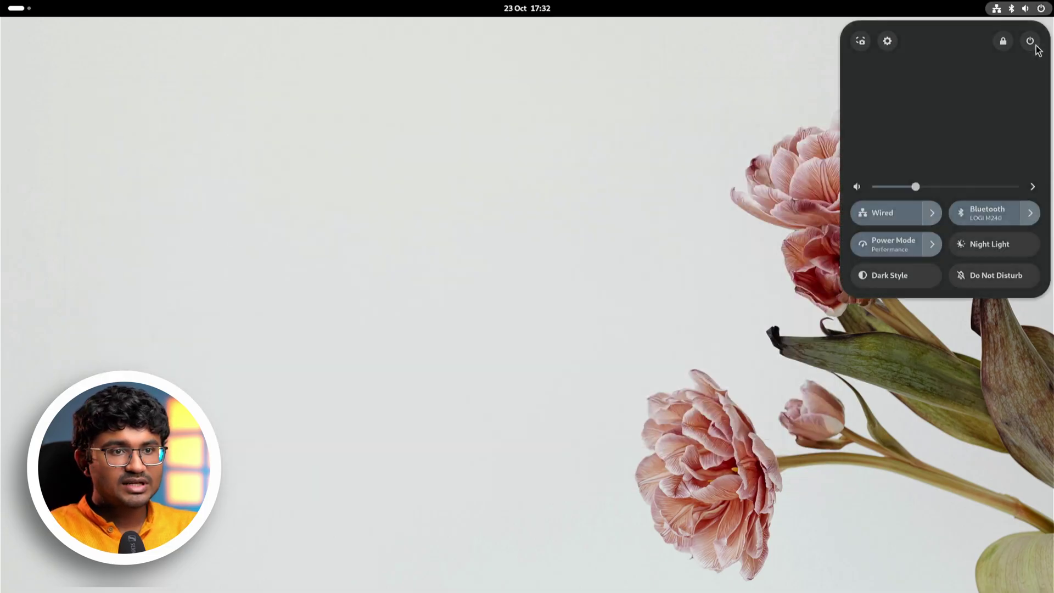
click(885, 122)
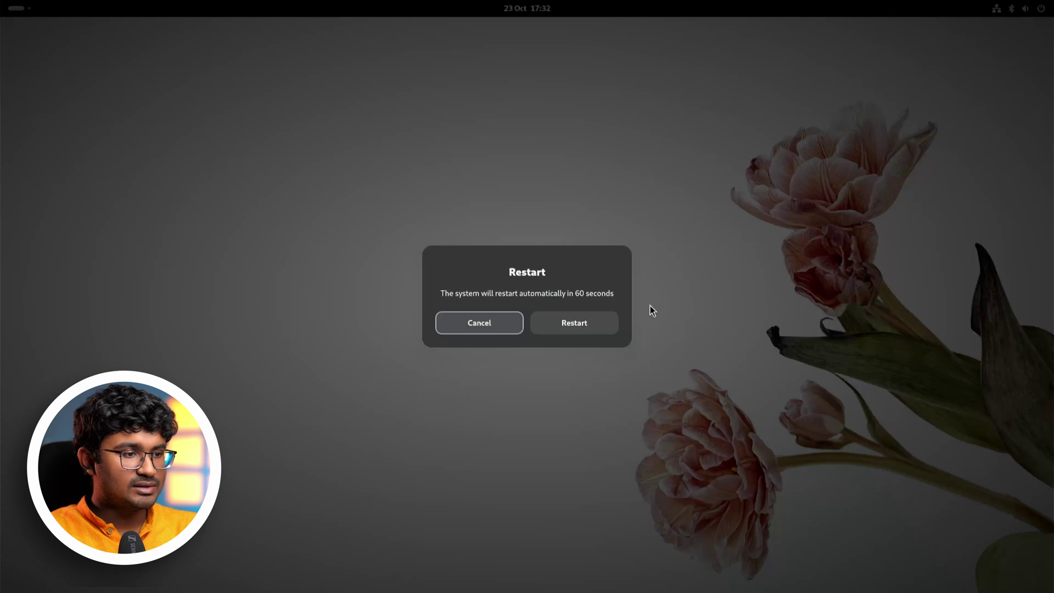
click(607, 324)
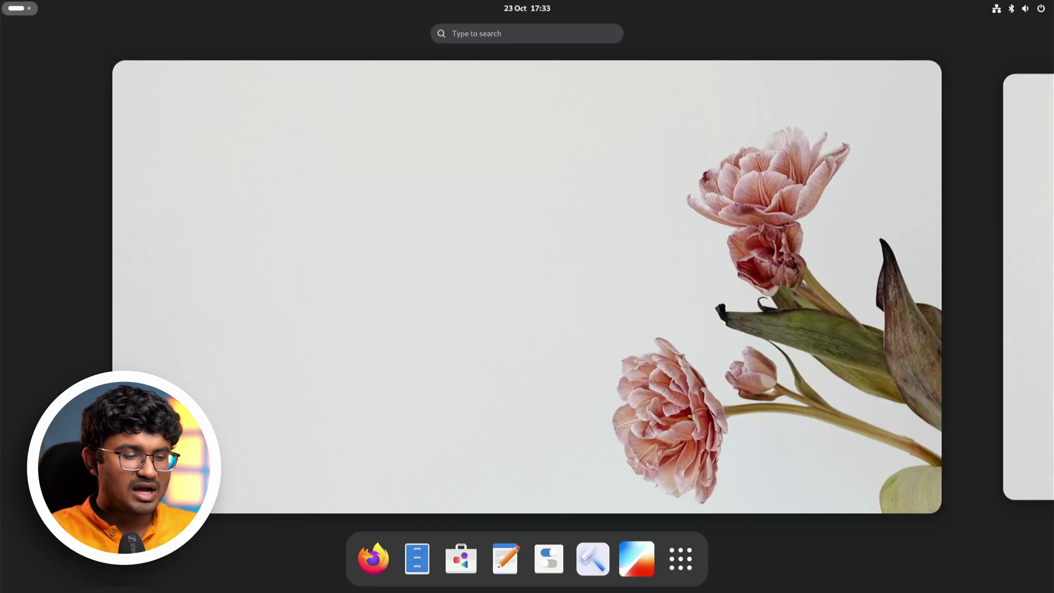
click(537, 346)
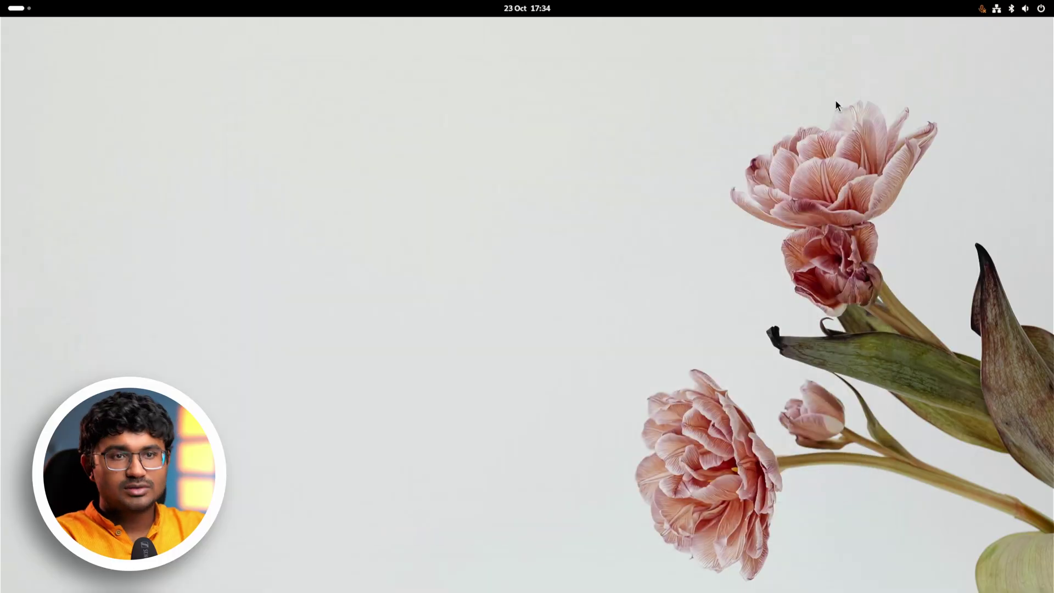
Open GNOME Settings from quick settings to the Appearance panel.
click(1022, 8)
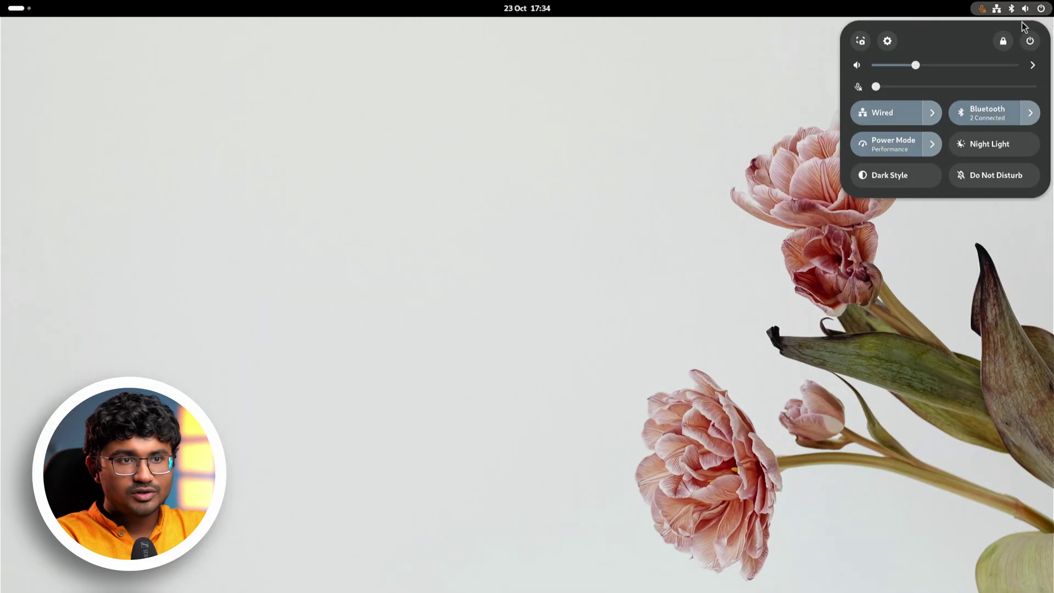
click(887, 40)
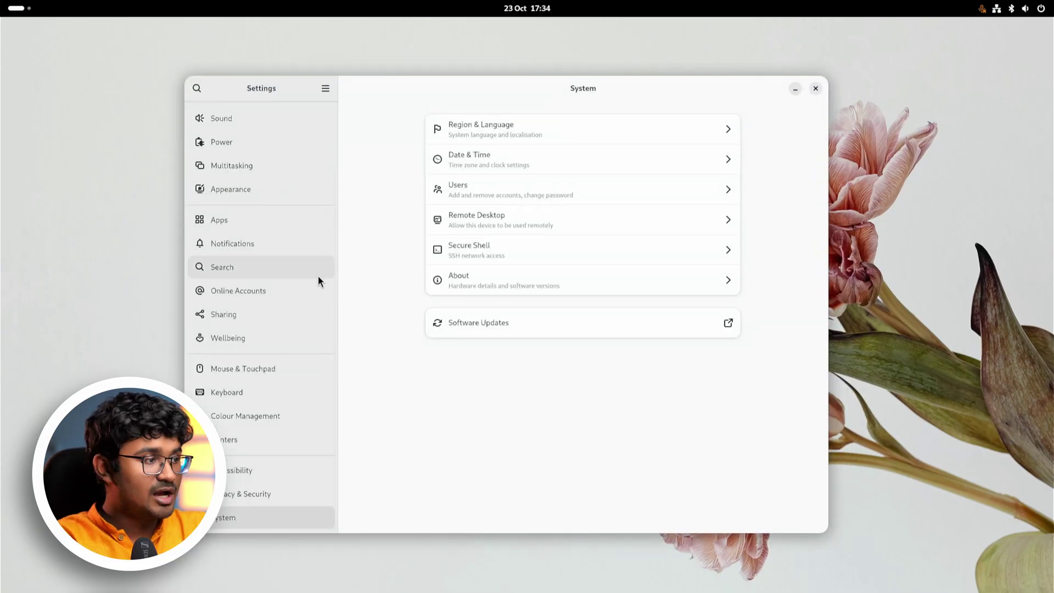
scroll(307, 263, up, 3)
click(269, 262)
Choose the rocket launch painting as the desktop background.
scroll(608, 354, down, 5)
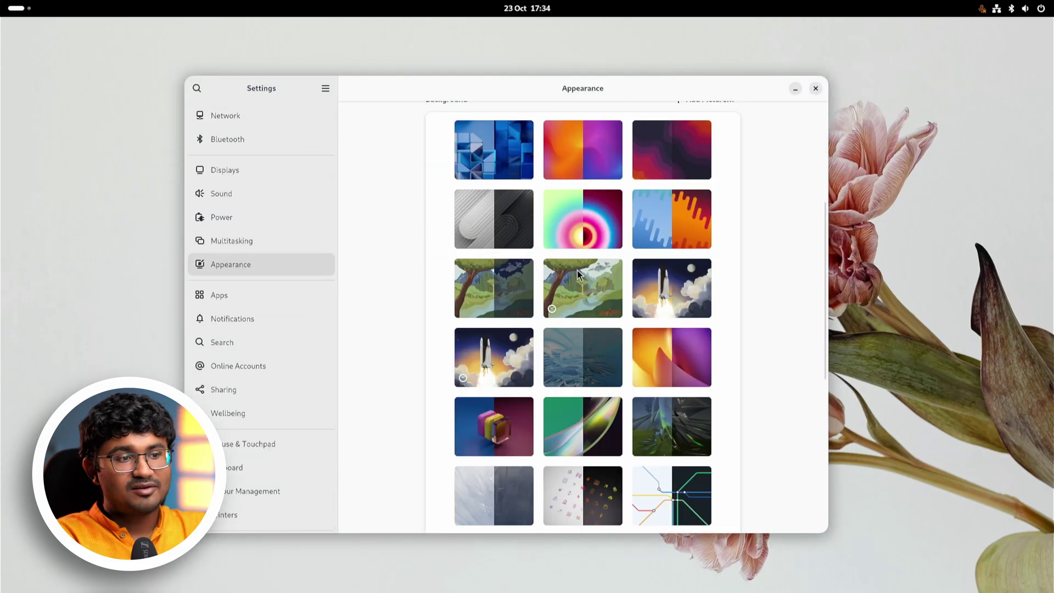
scroll(584, 288, down, 1)
scroll(592, 289, down, 7)
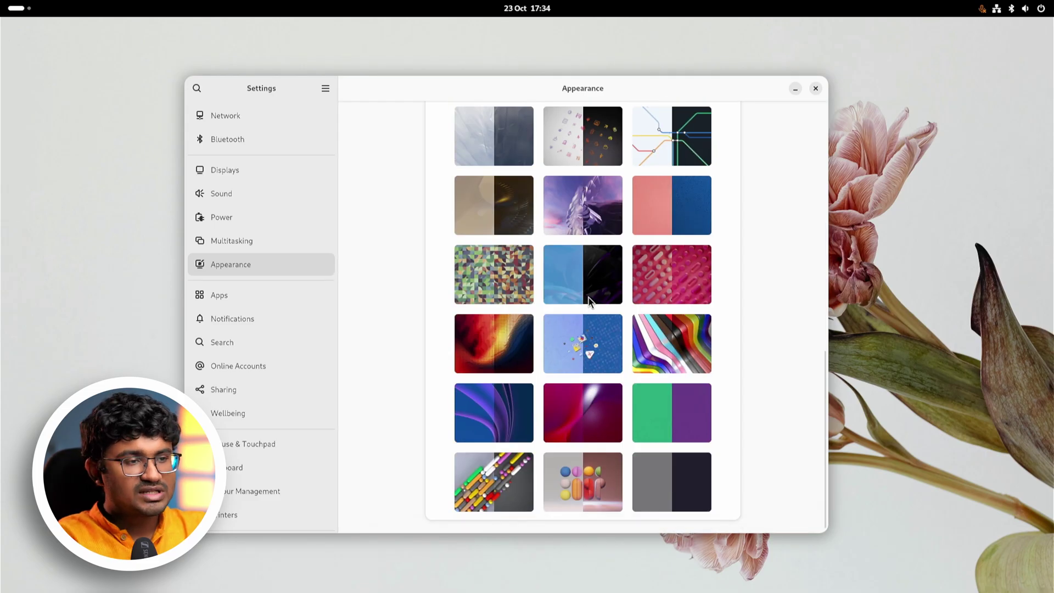
scroll(598, 294, up, 7)
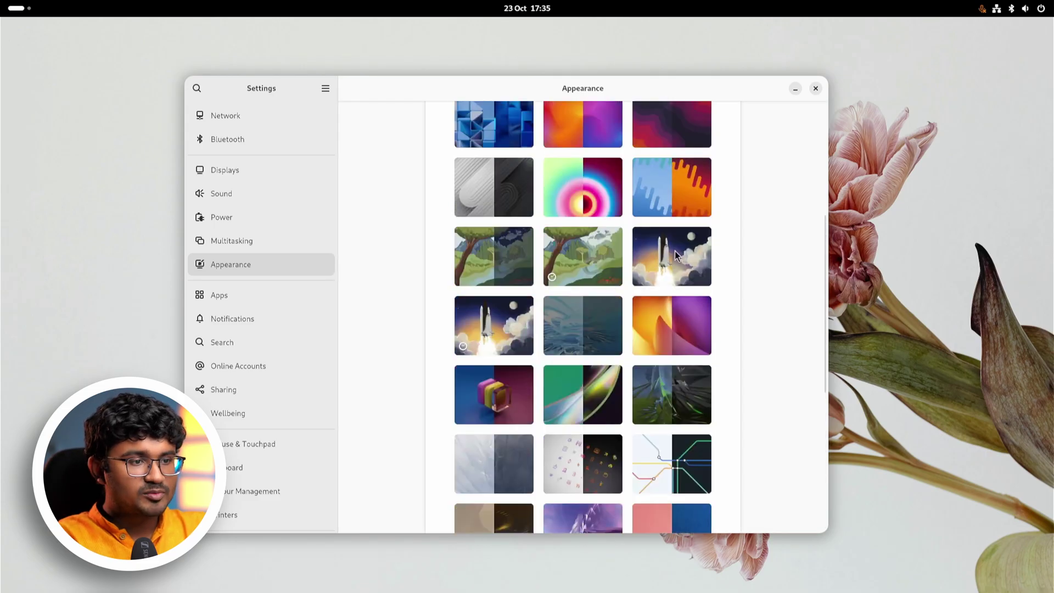
click(676, 256)
drag(565, 94, 662, 89)
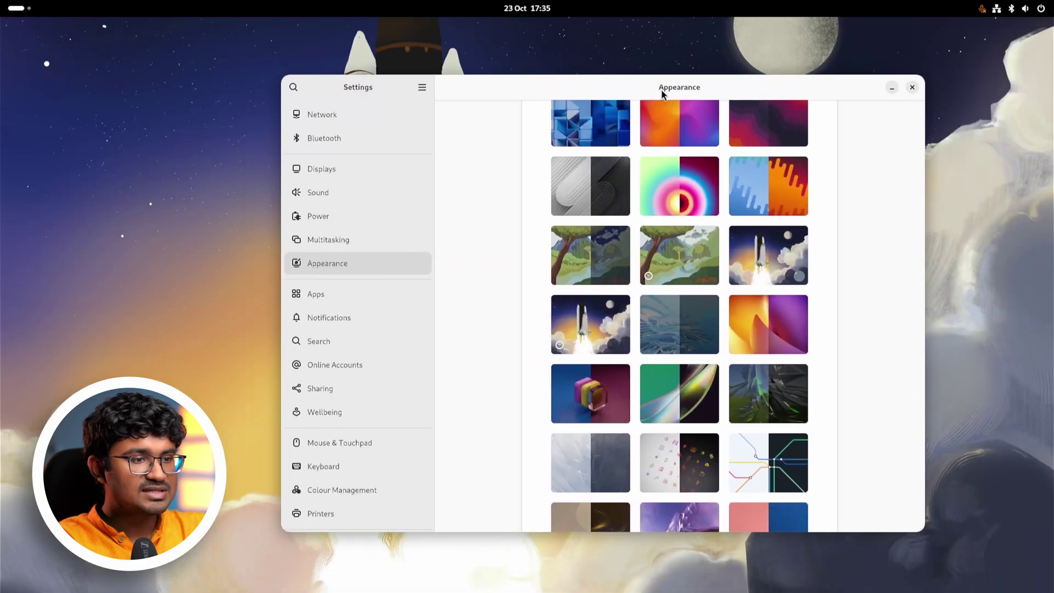
Briefly try the tree landscape background, revert to the rocket launch, and minimize Settings.
scroll(667, 353, up, 3)
scroll(665, 395, down, 1)
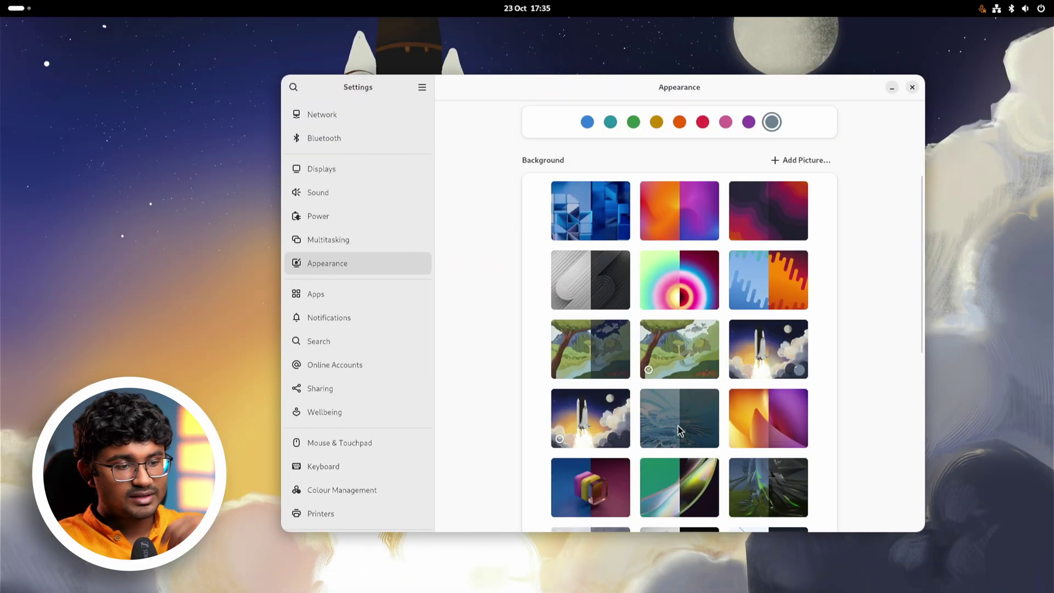
click(679, 346)
drag(658, 98, 472, 36)
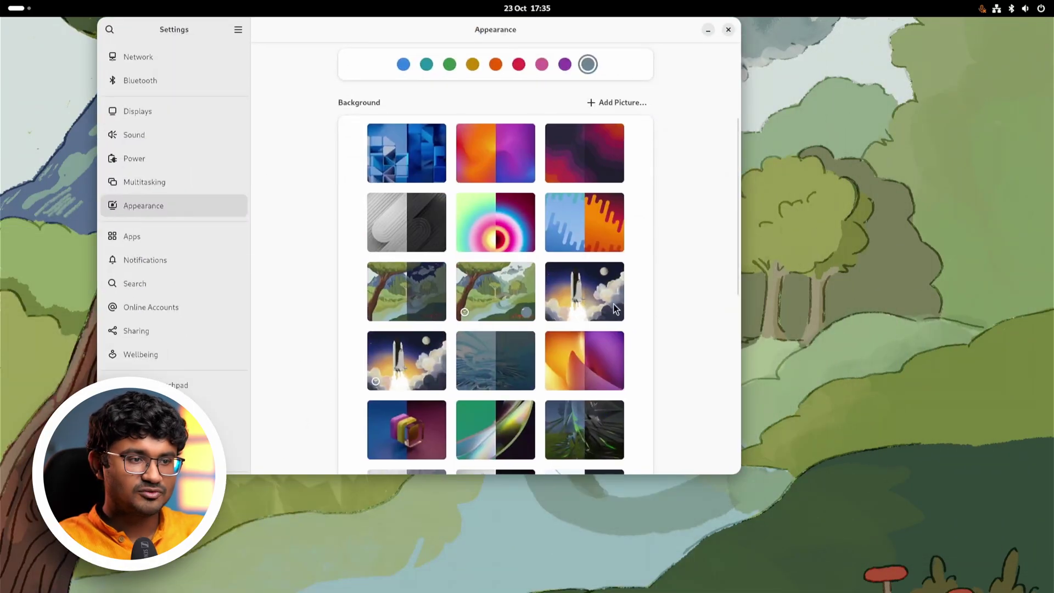
click(613, 309)
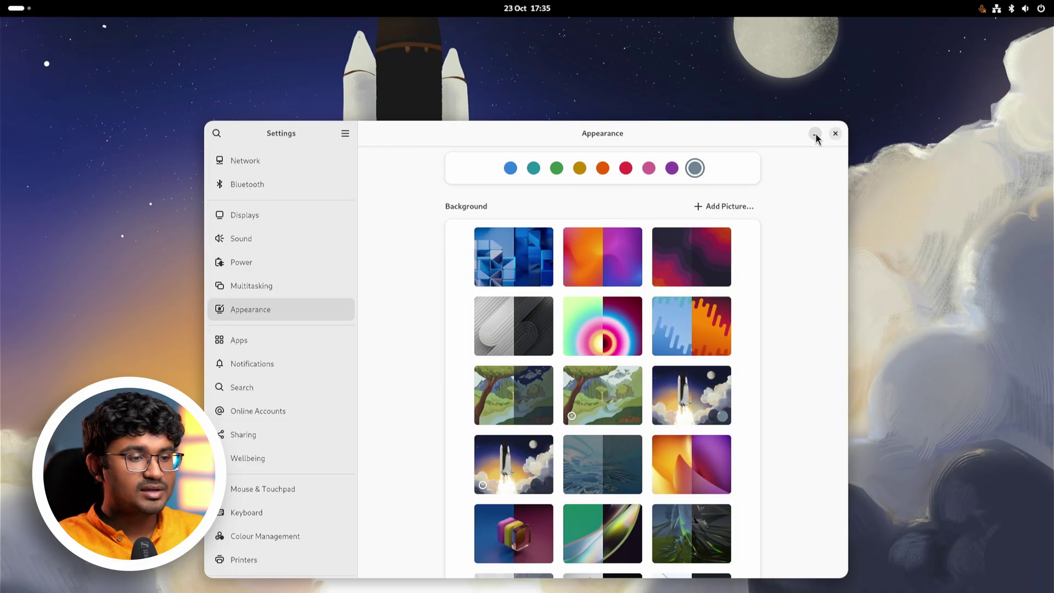
click(815, 135)
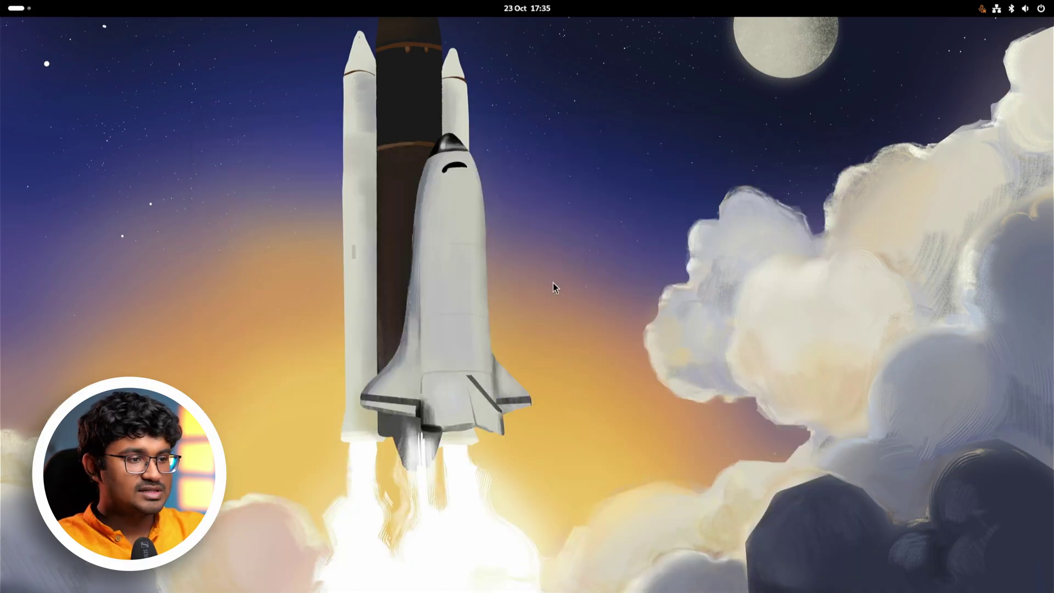